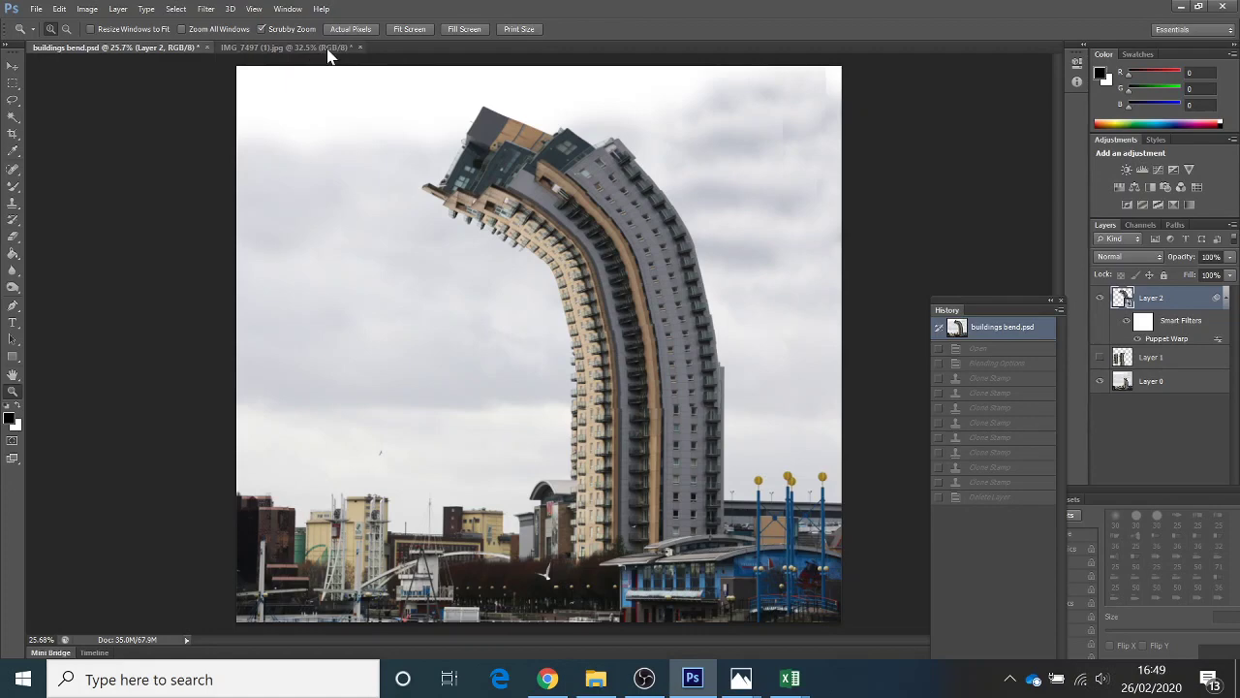
- Switch to IMG_7497 (1).jpg, fit it on screen, and start converting its Background to Layer 0
{"action": "left_click", "coordinate": [329, 50]}
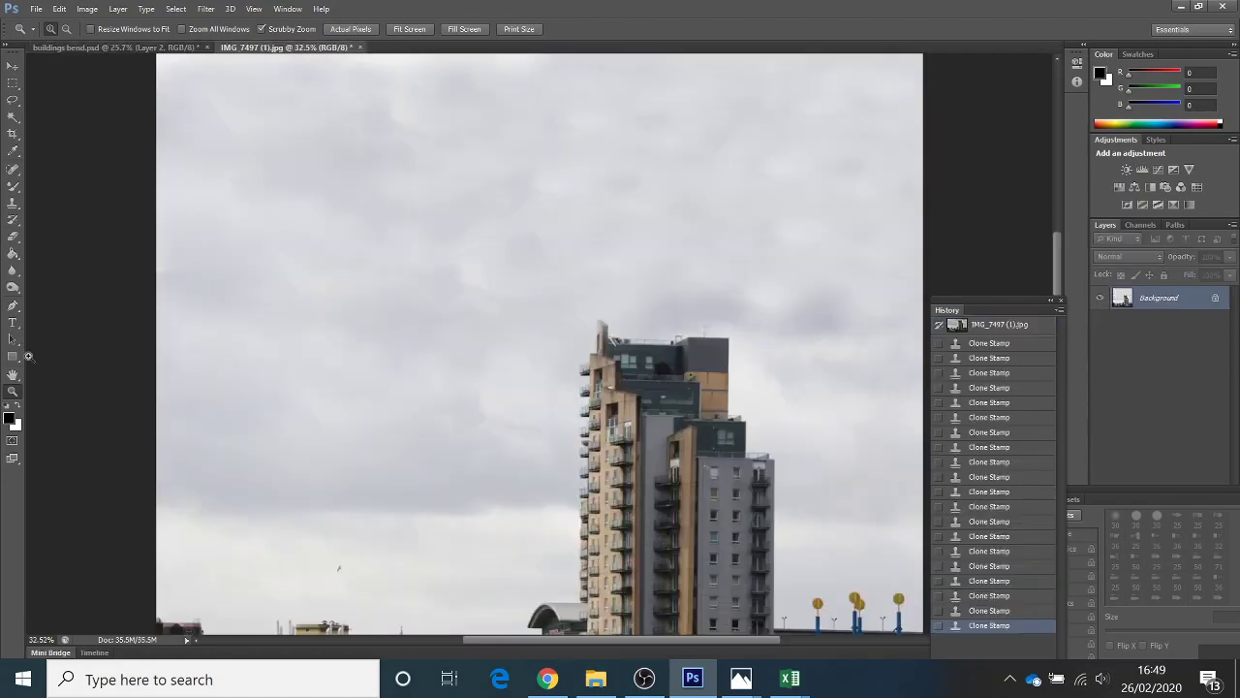
{"action": "left_click", "coordinate": [420, 30]}
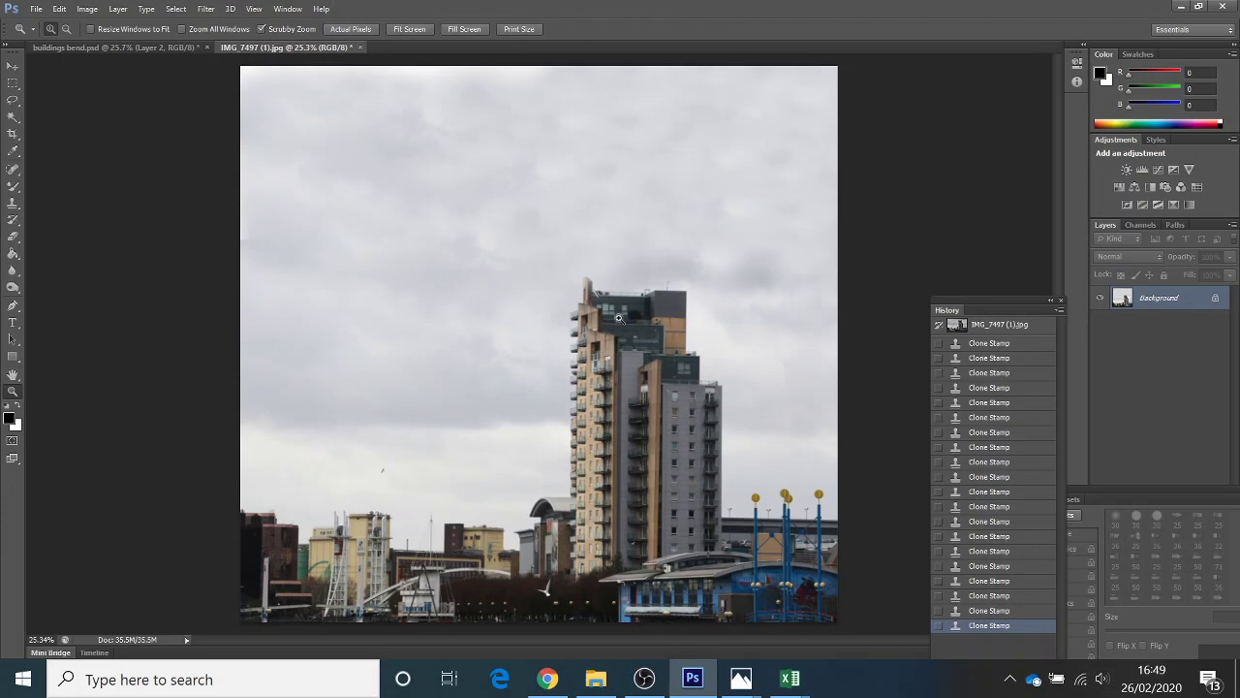
{"action": "double_click", "coordinate": [1192, 305]}
- Confirm Layer 0, zoom in on the tower top, and draw a rectangular selection around it
{"action": "key", "text": "Return"}
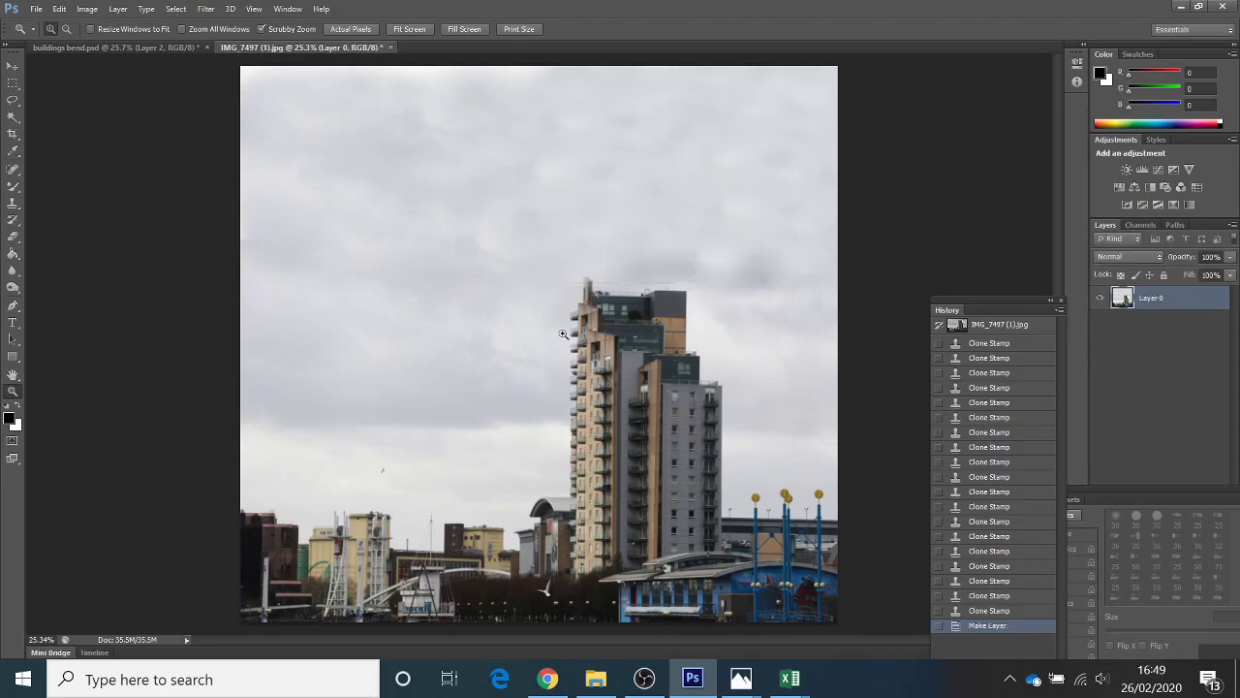
{"action": "left_click_drag", "start_coordinate": [540, 261], "coordinate": [620, 331]}
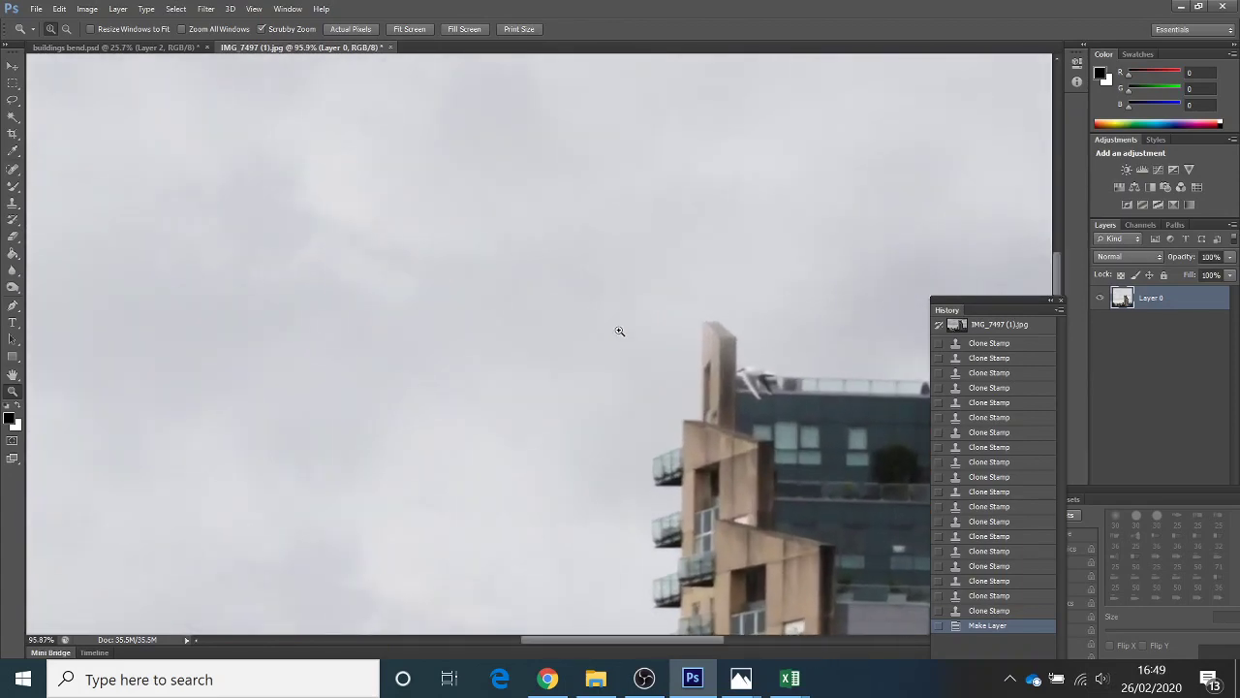
{"action": "left_click_drag", "start_coordinate": [658, 642], "coordinate": [727, 641]}
{"action": "scroll", "coordinate": [740, 407], "scroll_direction": "down", "scroll_amount": 6}
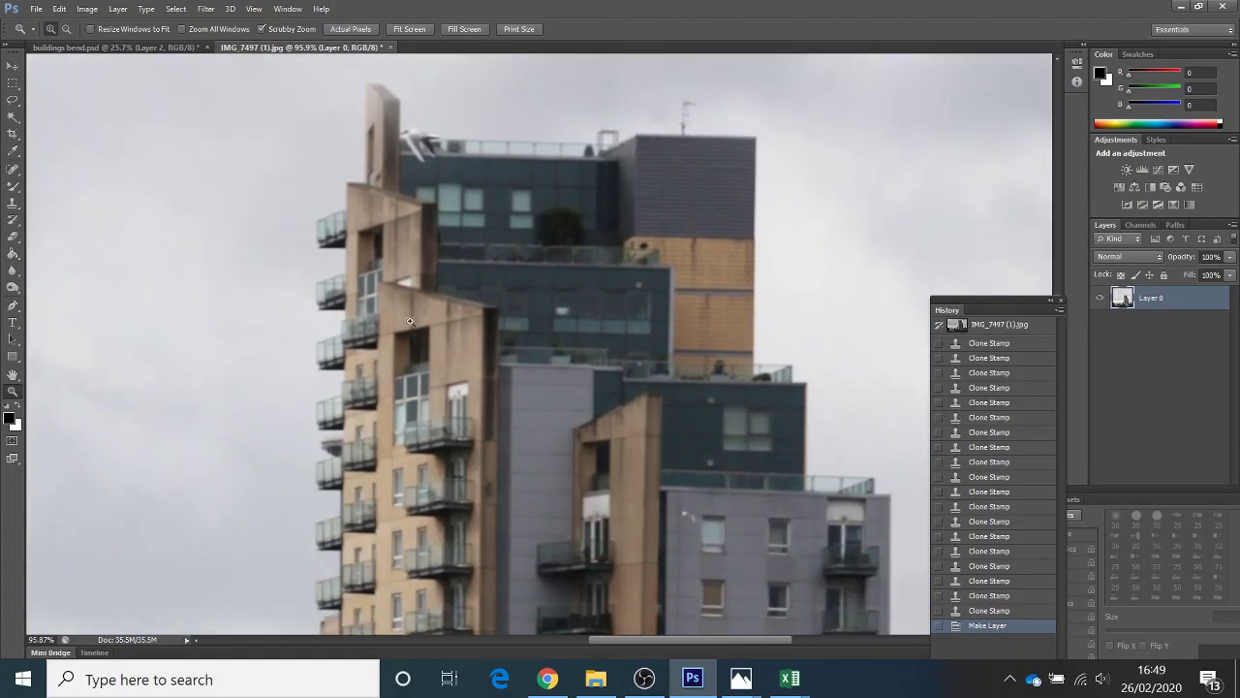
{"action": "left_click", "coordinate": [12, 83]}
{"action": "left_click_drag", "start_coordinate": [240, 70], "coordinate": [900, 586]}
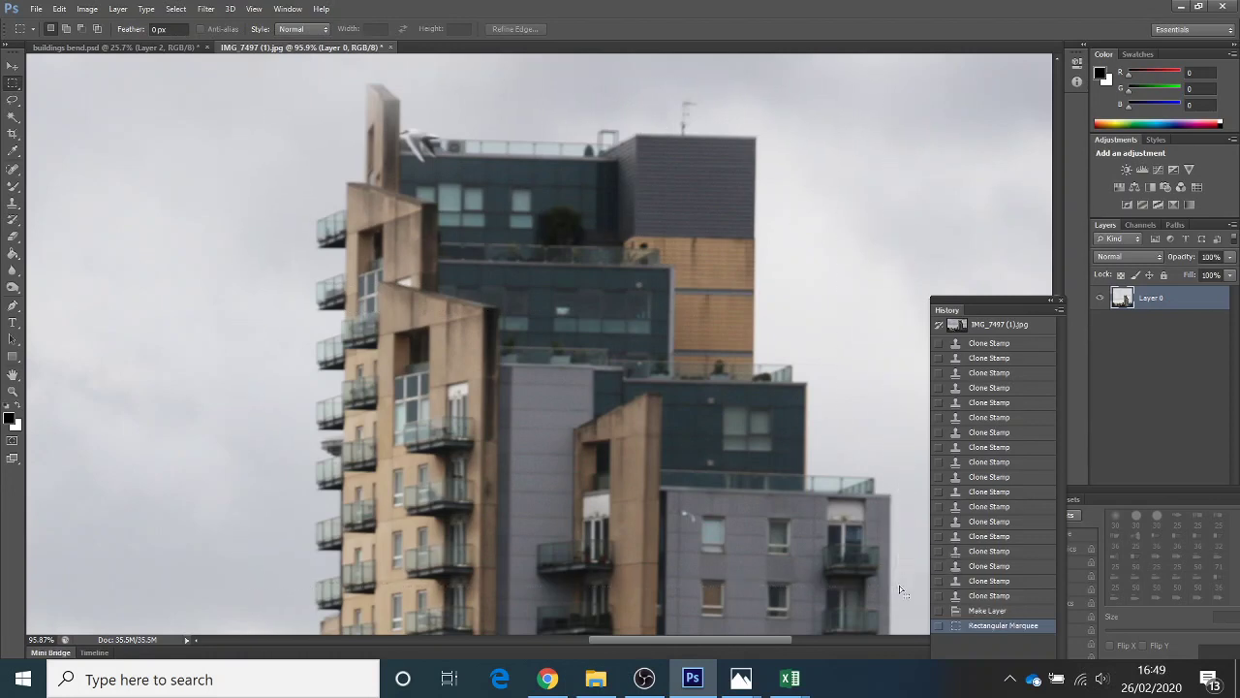
- Copy the selected tower top onto a new Layer 1 via Layer Via Copy, keeping it hidden
{"action": "right_click", "coordinate": [685, 427]}
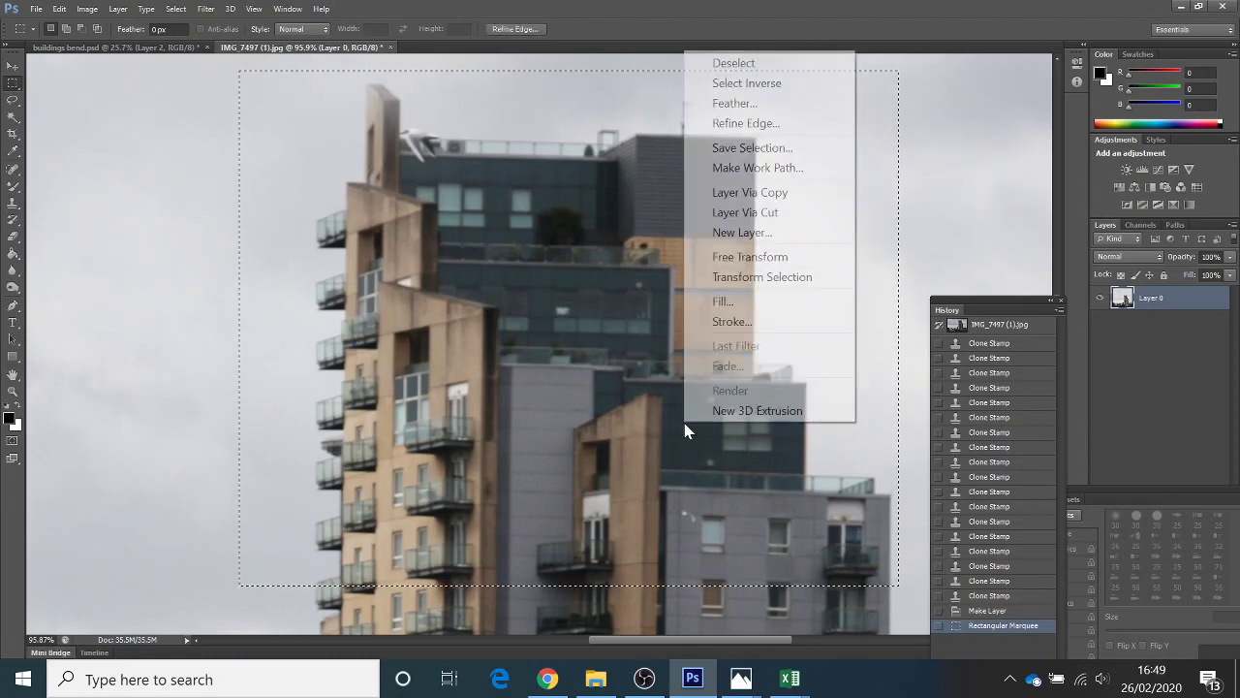
{"action": "left_click", "coordinate": [761, 194]}
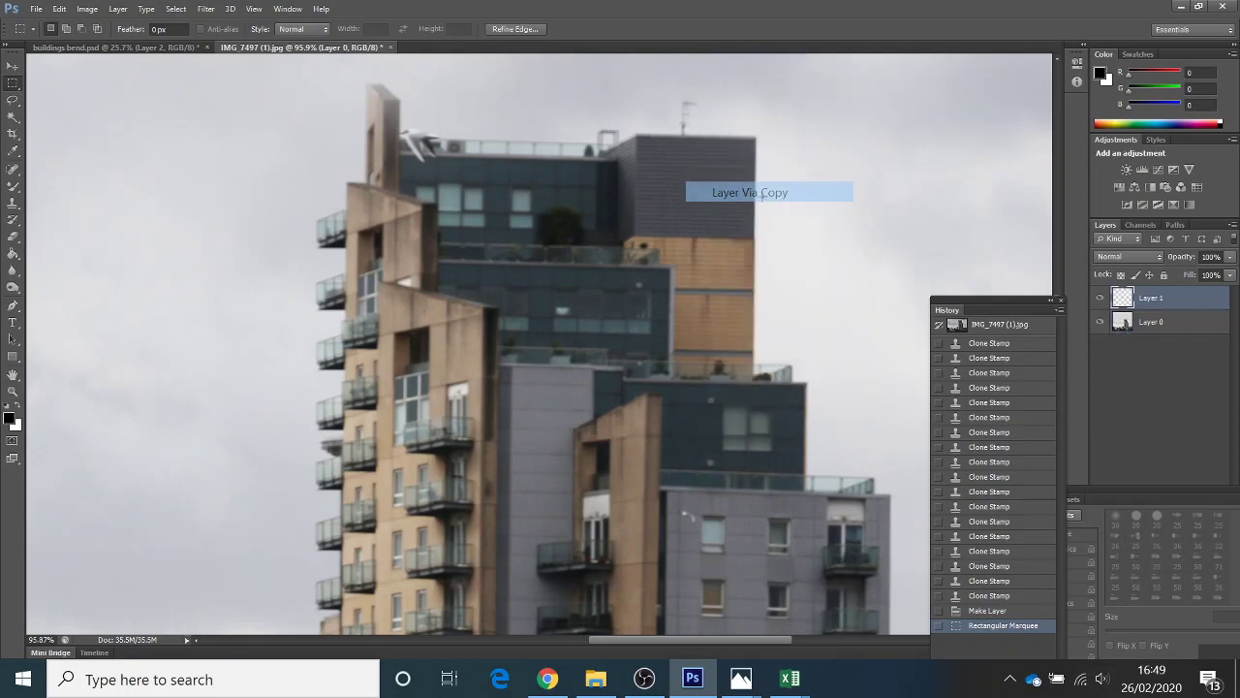
{"action": "left_click", "coordinate": [1192, 330]}
{"action": "double_click", "coordinate": [1191, 331]}
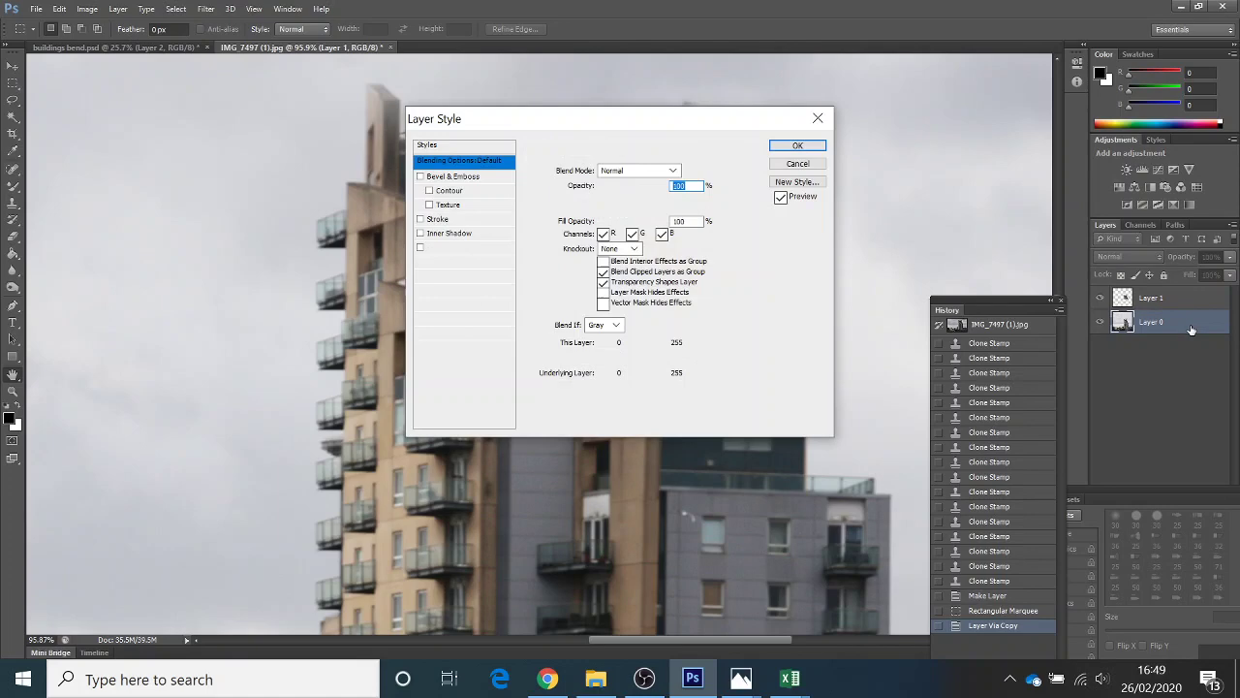
{"action": "left_click", "coordinate": [794, 145]}
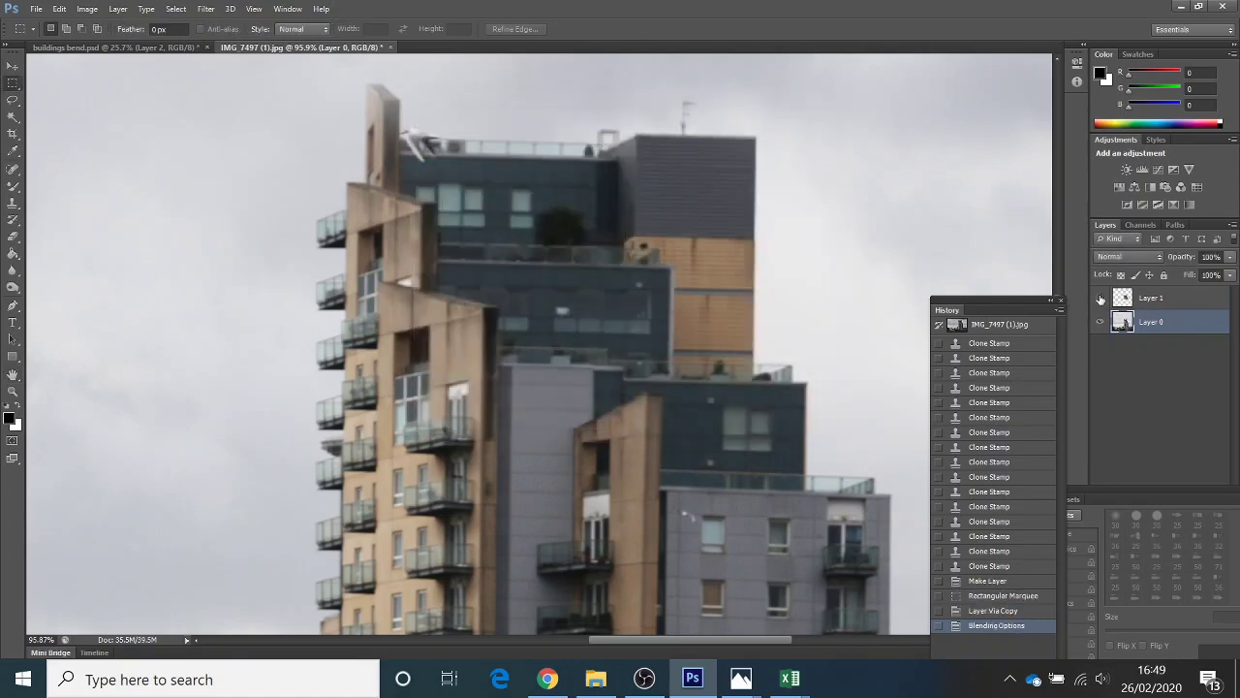
{"action": "left_click", "coordinate": [12, 391]}
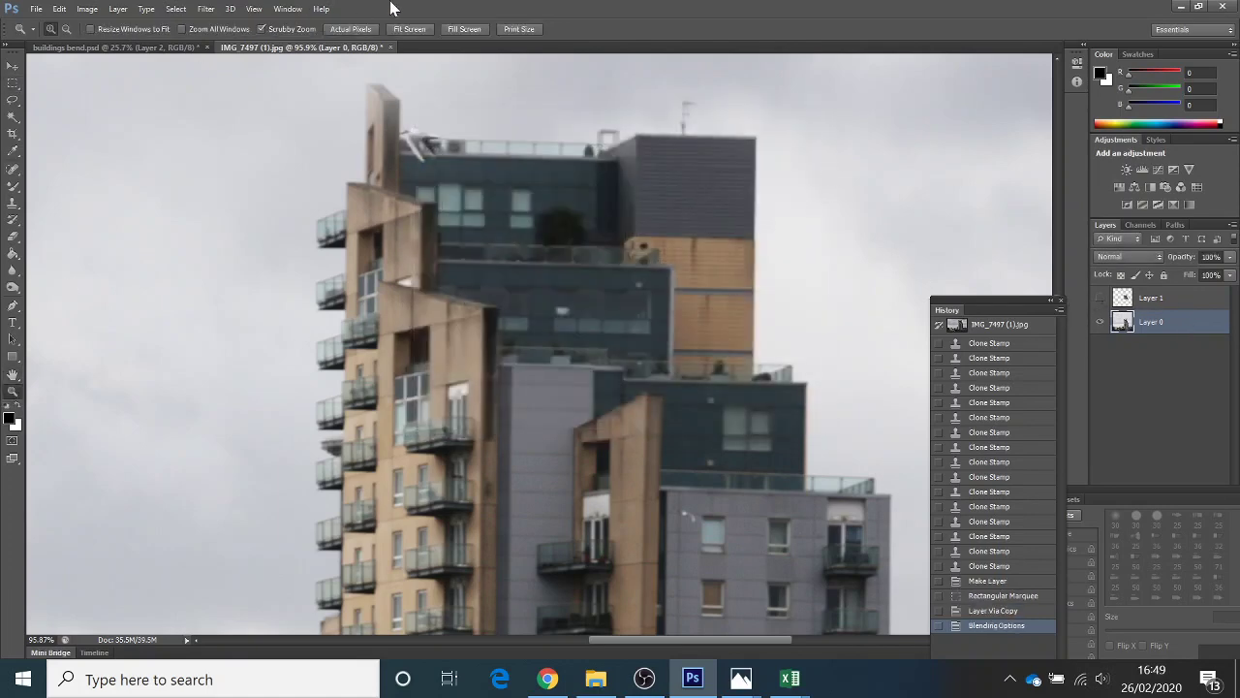
- Zoom in on the middle of the tower block and move the History panel aside
{"action": "left_click", "coordinate": [408, 29]}
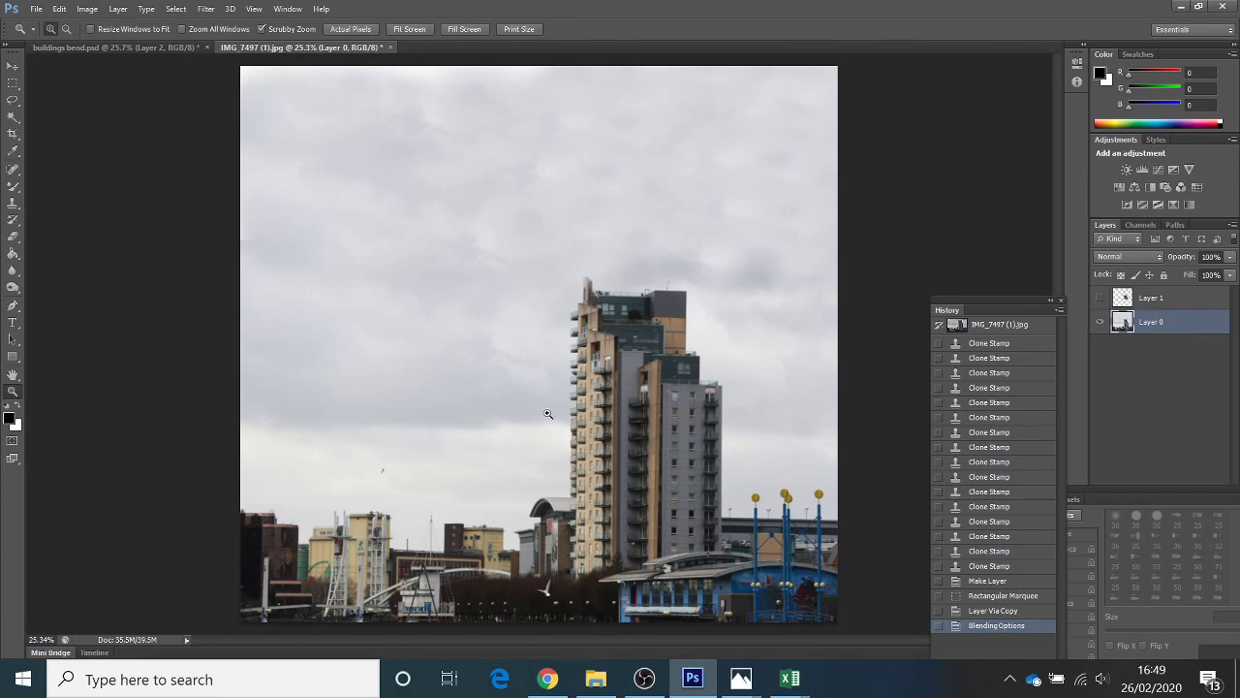
{"action": "left_click_drag", "start_coordinate": [548, 414], "coordinate": [705, 437]}
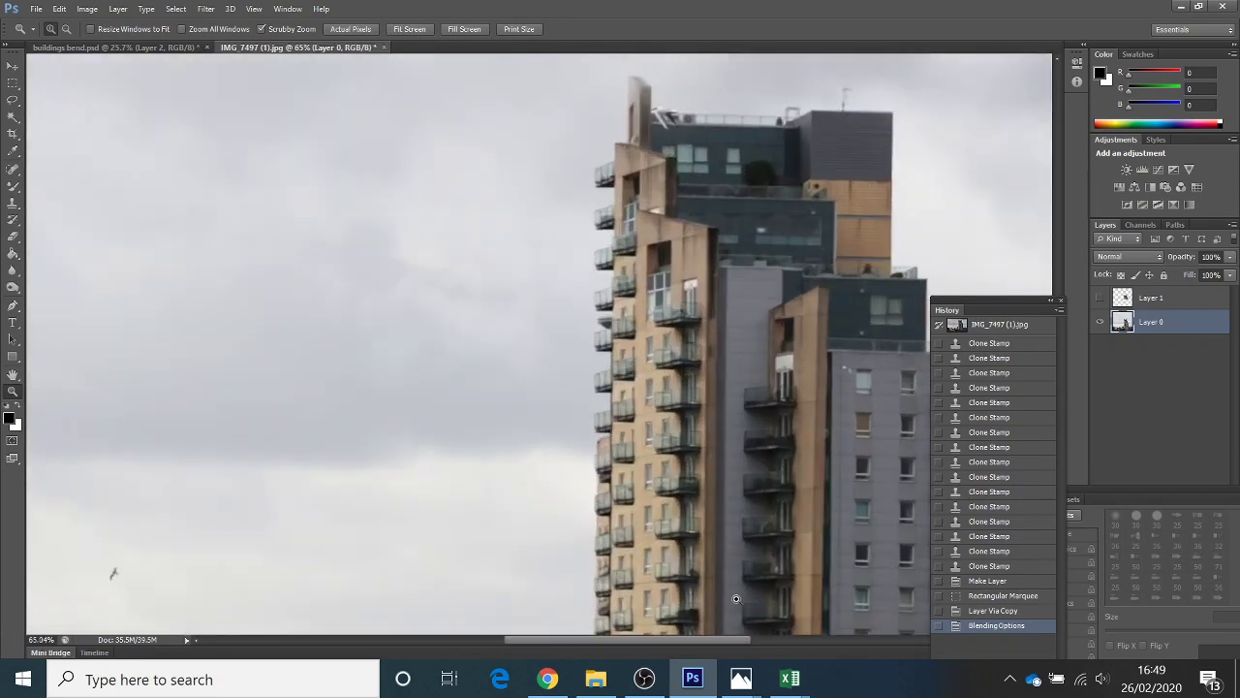
{"action": "left_click_drag", "start_coordinate": [988, 302], "coordinate": [1192, 364]}
{"action": "left_click_drag", "start_coordinate": [736, 652], "coordinate": [806, 645]}
{"action": "scroll", "coordinate": [740, 469], "scroll_direction": "down", "scroll_amount": 2}
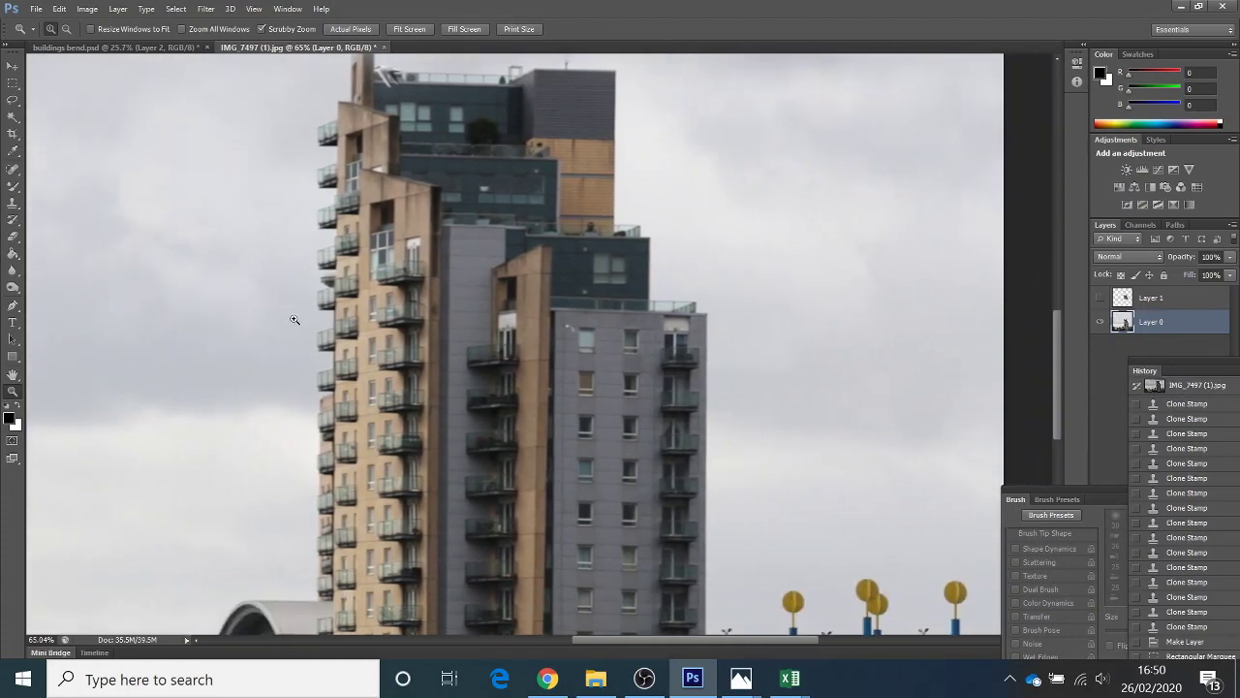
- Select a horizontal band across the tower, nudge it down, and copy it to Layer 2
{"action": "left_click", "coordinate": [13, 83]}
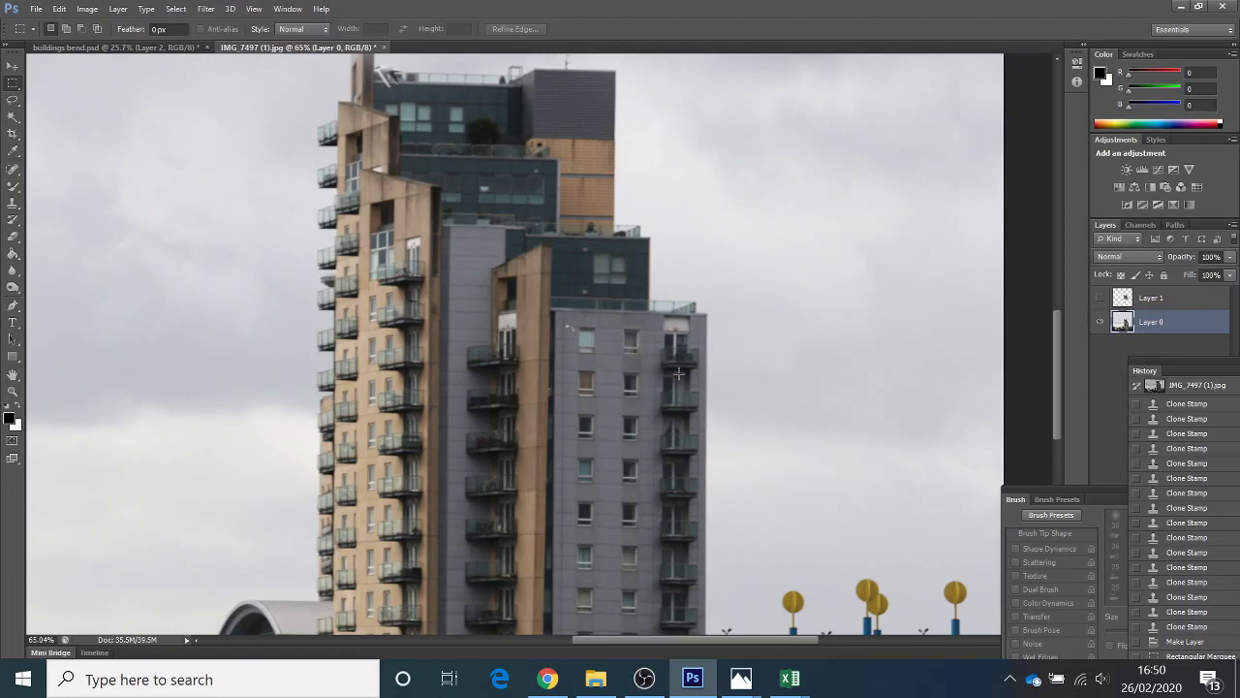
{"action": "left_click_drag", "start_coordinate": [715, 408], "coordinate": [302, 412]}
{"action": "key", "text": "Down"}
{"action": "key", "text": "Down"}
{"action": "key", "text": "Down"}
{"action": "key", "text": "Down"}
{"action": "key", "text": "Down"}
{"action": "key", "text": "Down"}
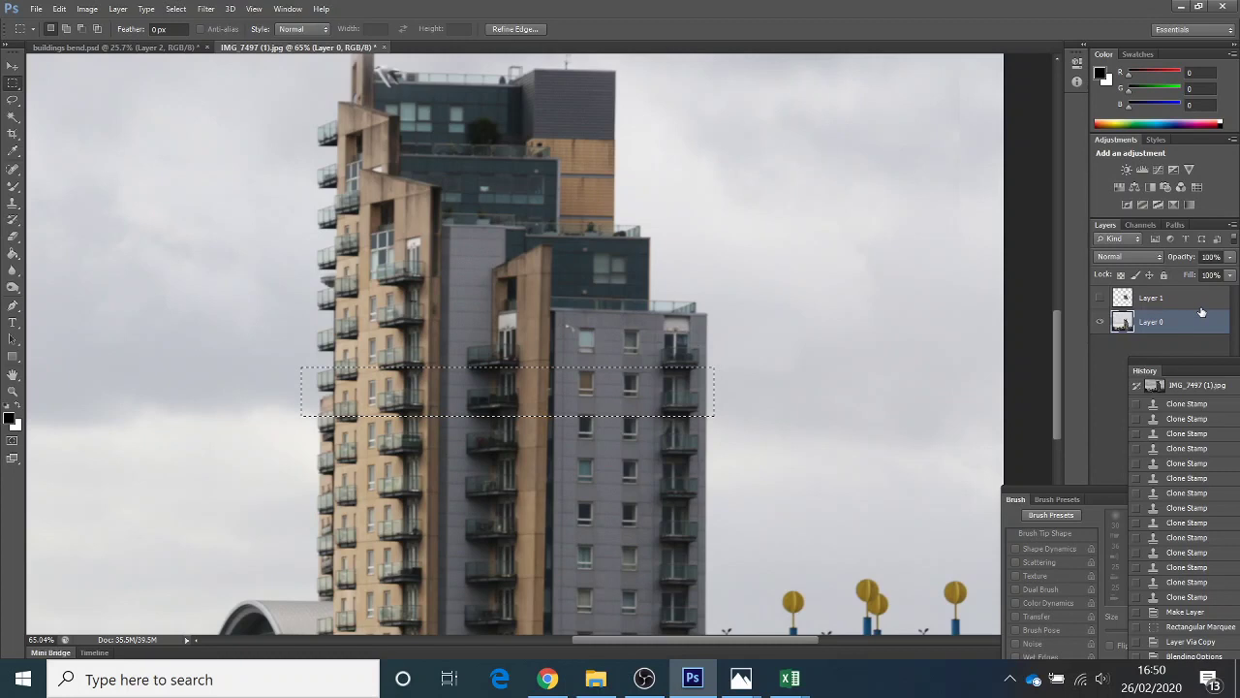
{"action": "right_click", "coordinate": [560, 383]}
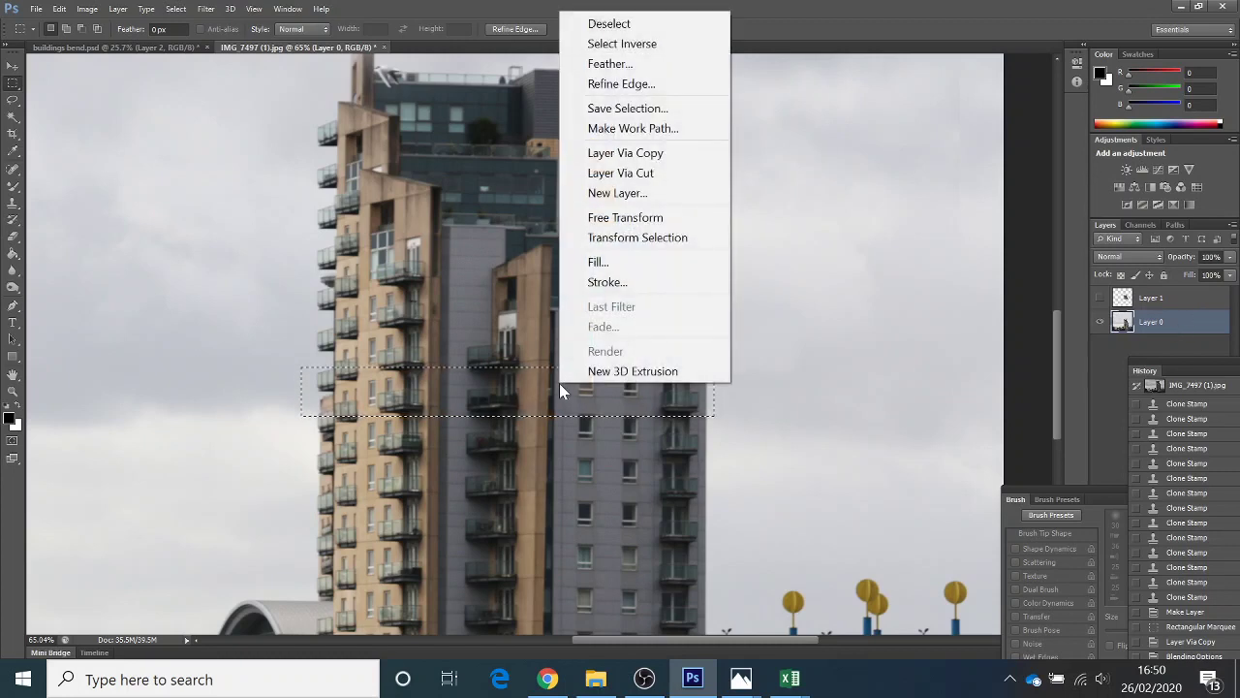
{"action": "left_click", "coordinate": [636, 157]}
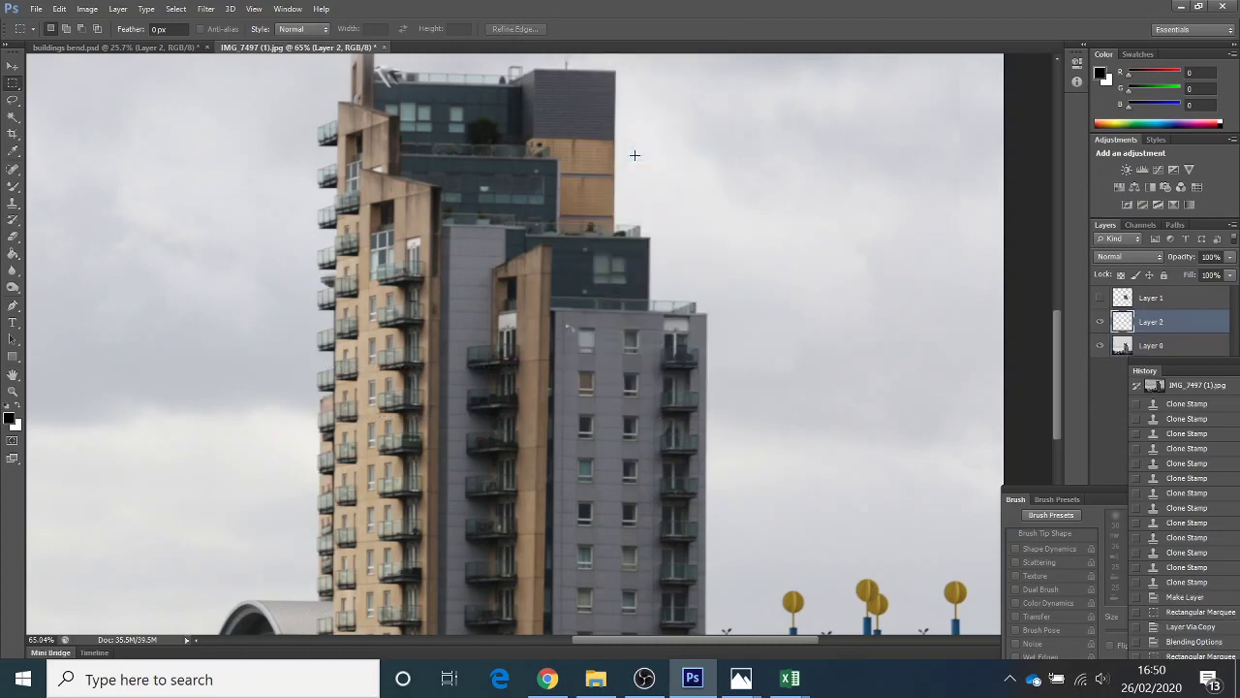
- Hide Layer 0 and set the Mixer Brush to the Dry, Heavy Load preset
{"action": "left_click", "coordinate": [1102, 347]}
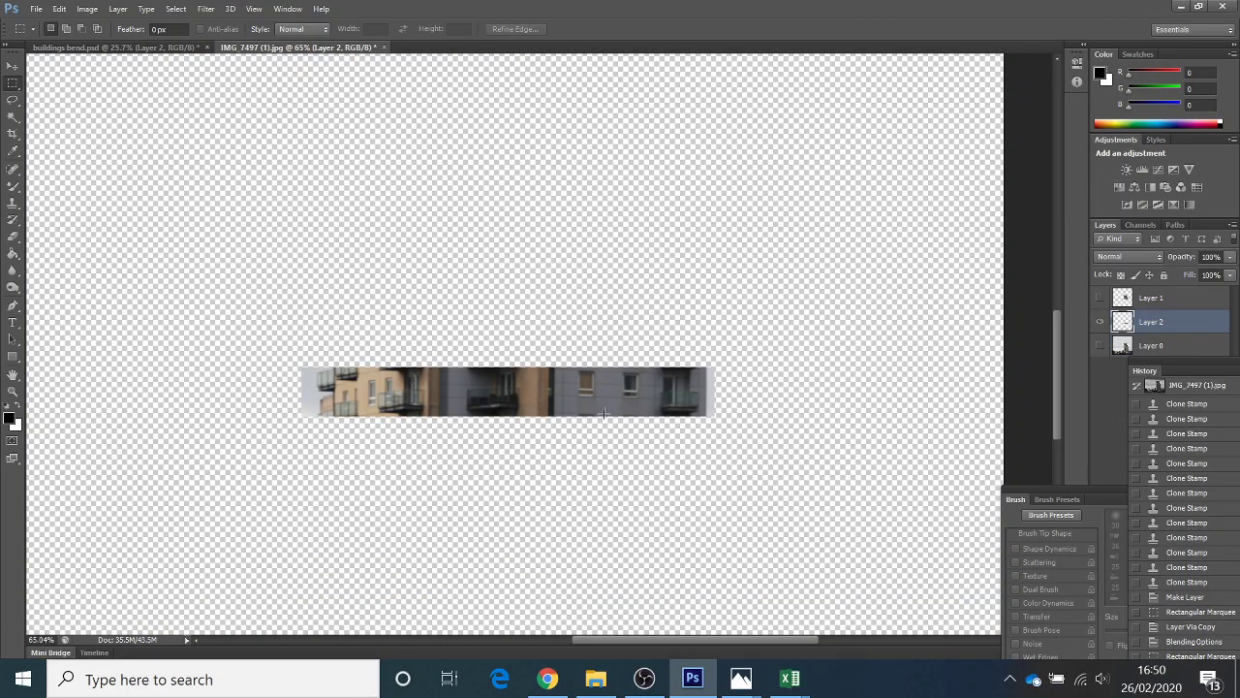
{"action": "left_click", "coordinate": [9, 191]}
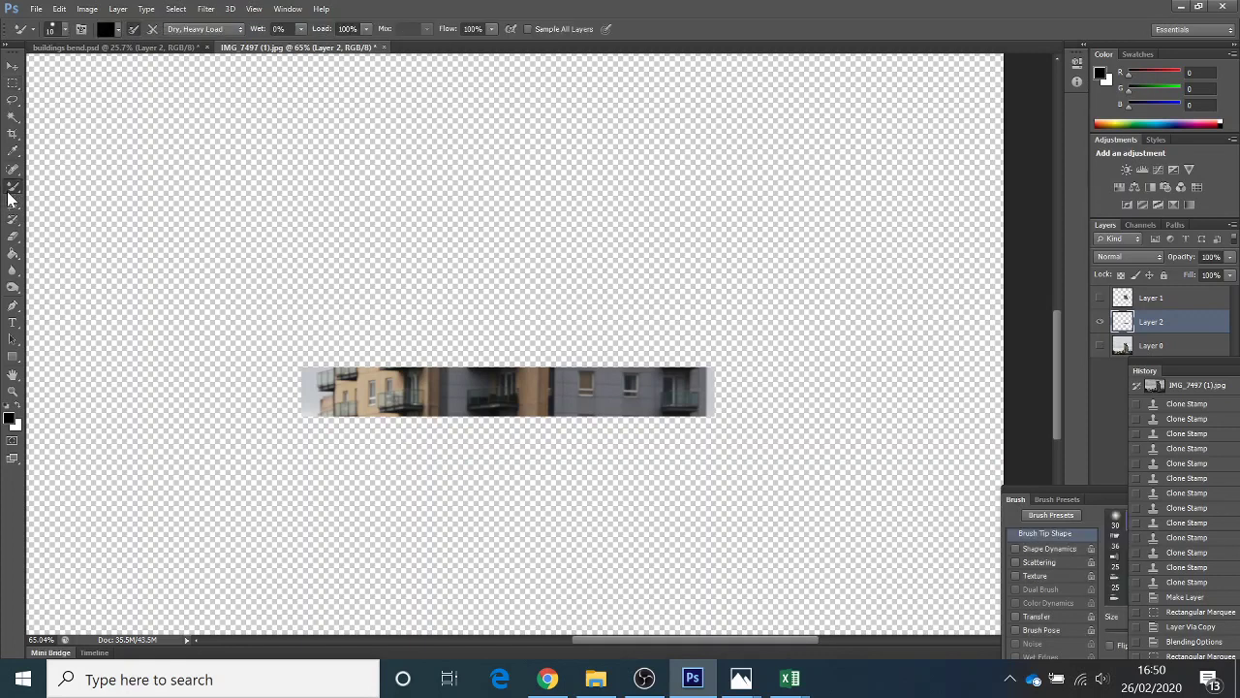
{"action": "left_click", "coordinate": [118, 28]}
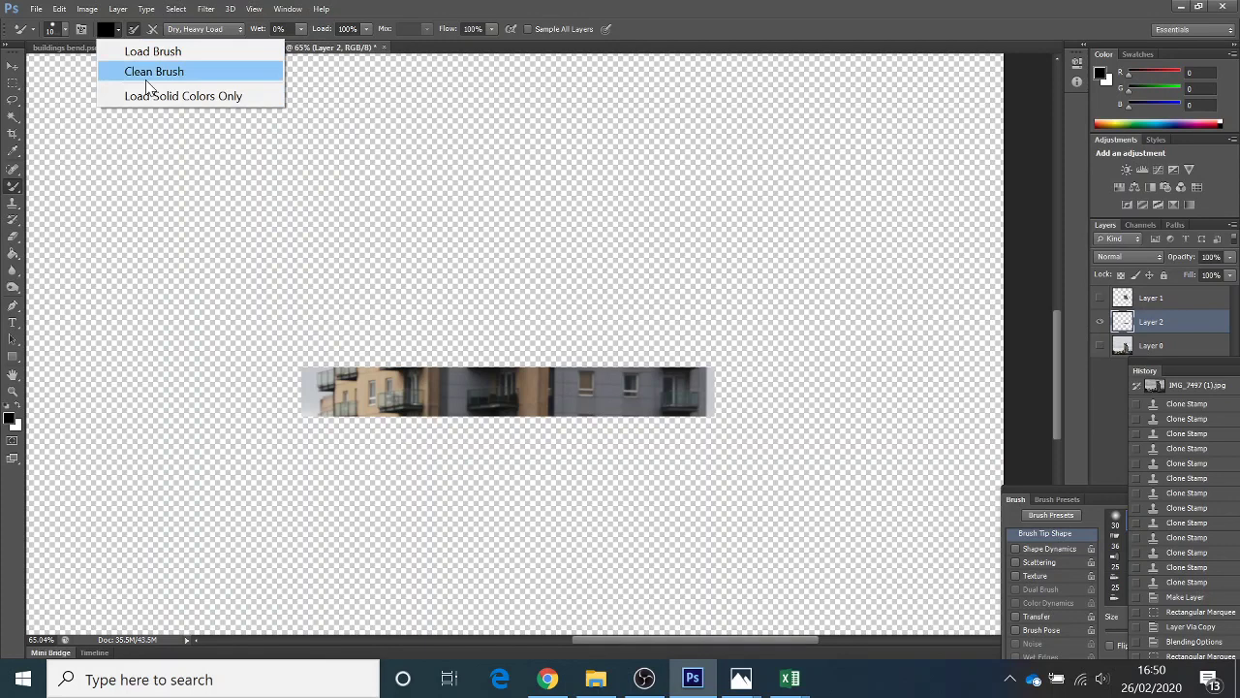
{"action": "left_click", "coordinate": [196, 28]}
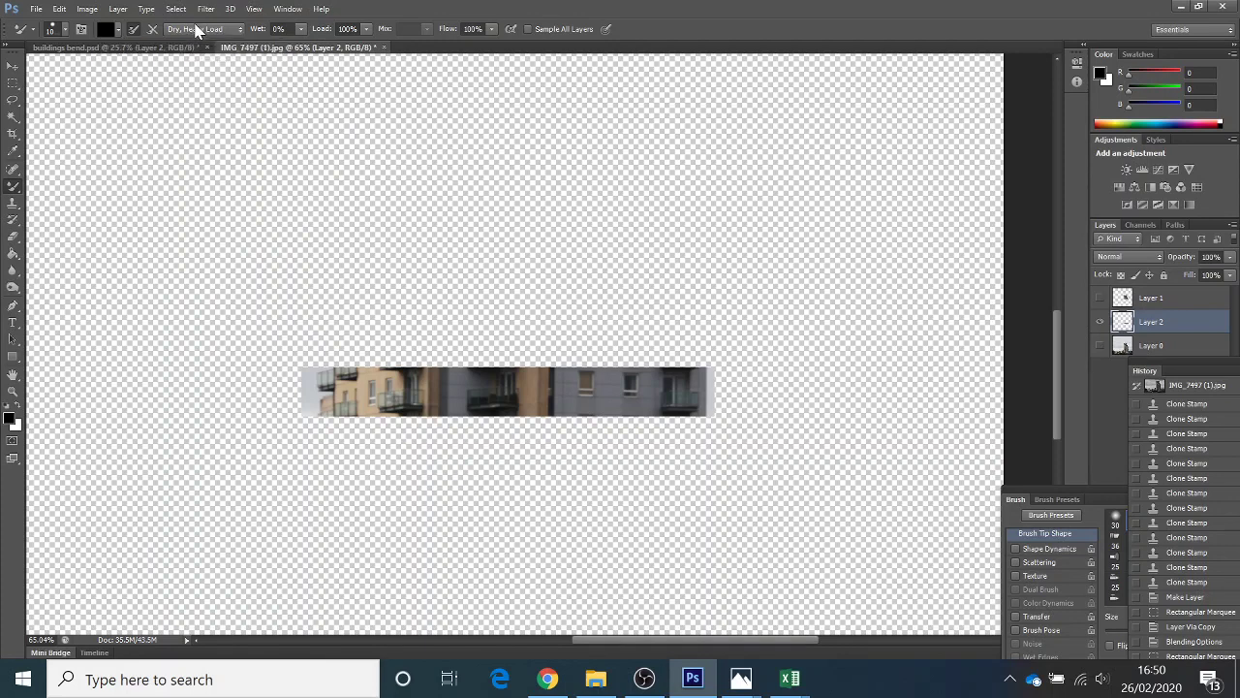
{"action": "left_click", "coordinate": [196, 28]}
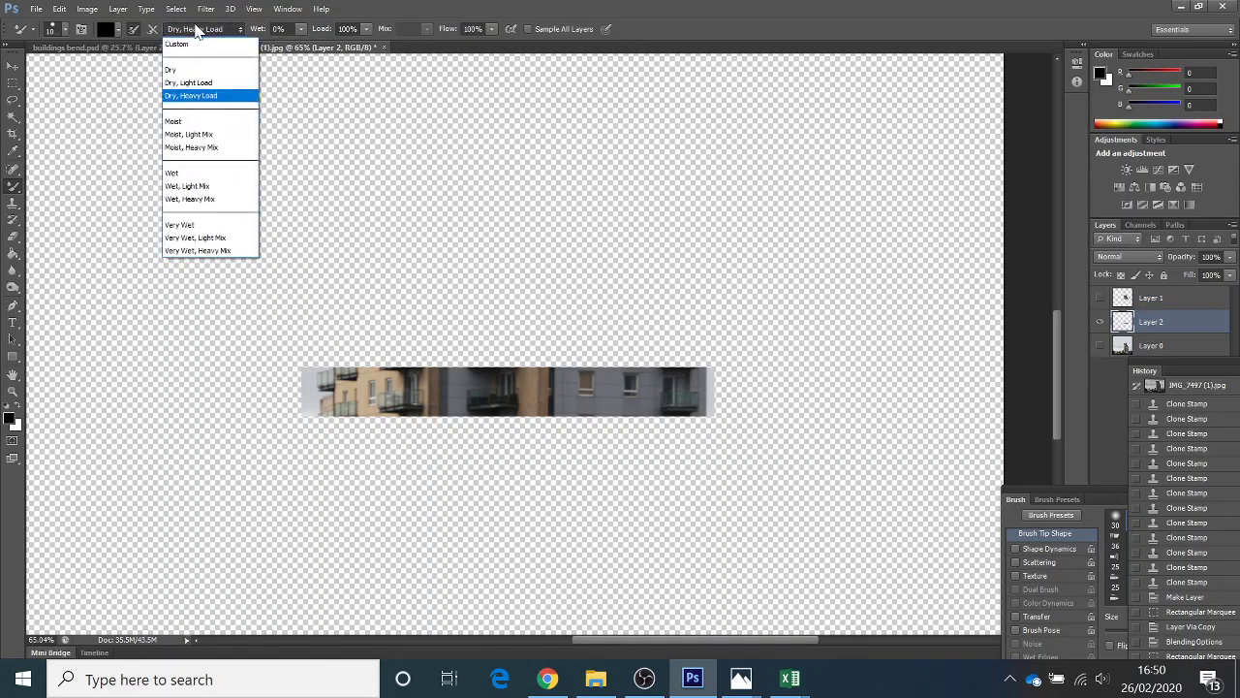
{"action": "left_click", "coordinate": [217, 102]}
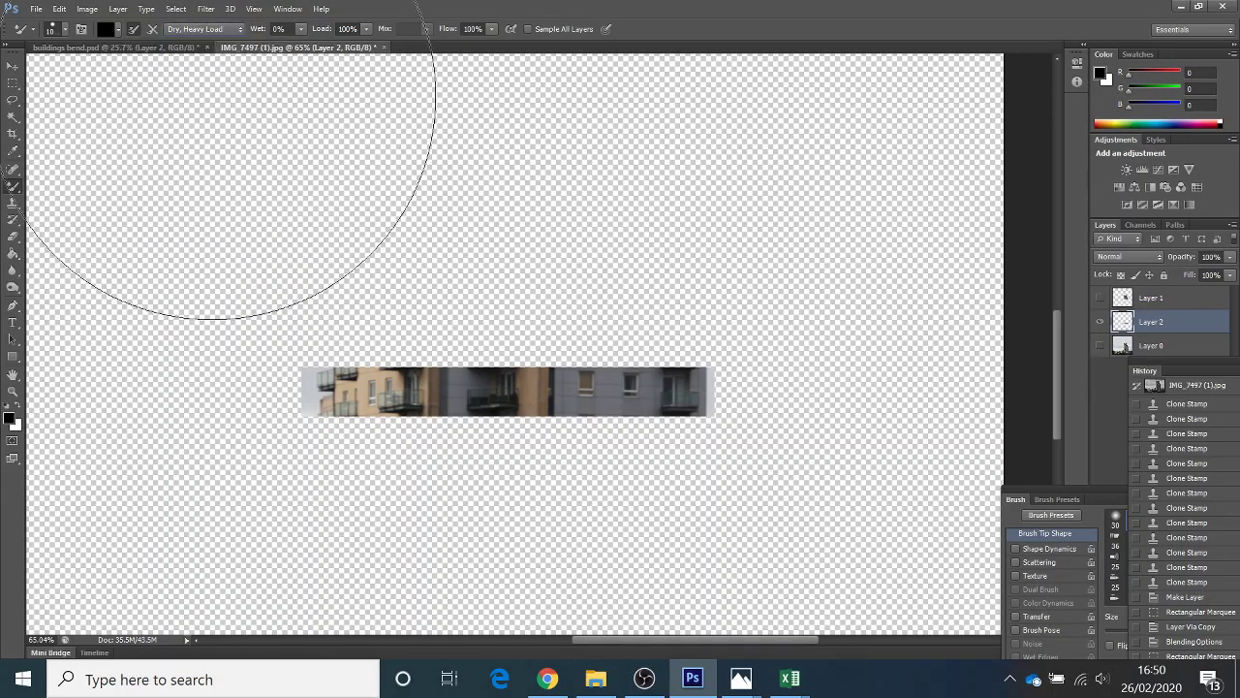
- Sample the copied floor strip into the Mixer Brush
{"action": "left_click", "coordinate": [118, 30]}
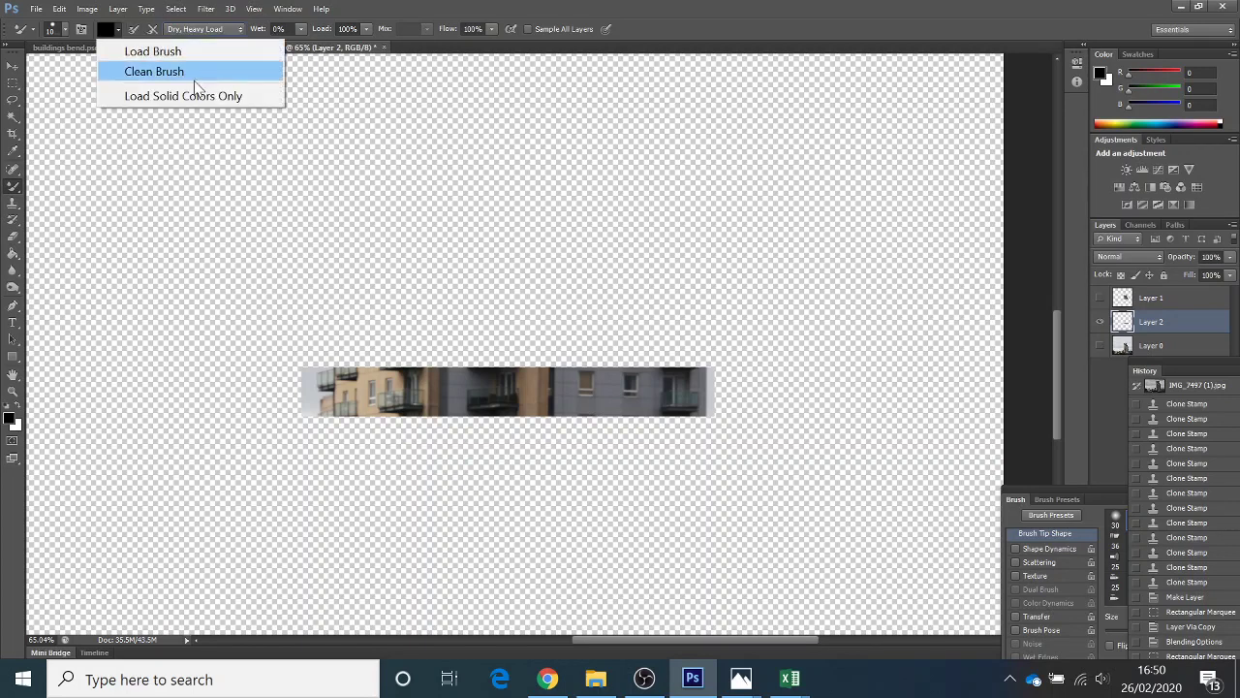
{"action": "left_click", "coordinate": [536, 13]}
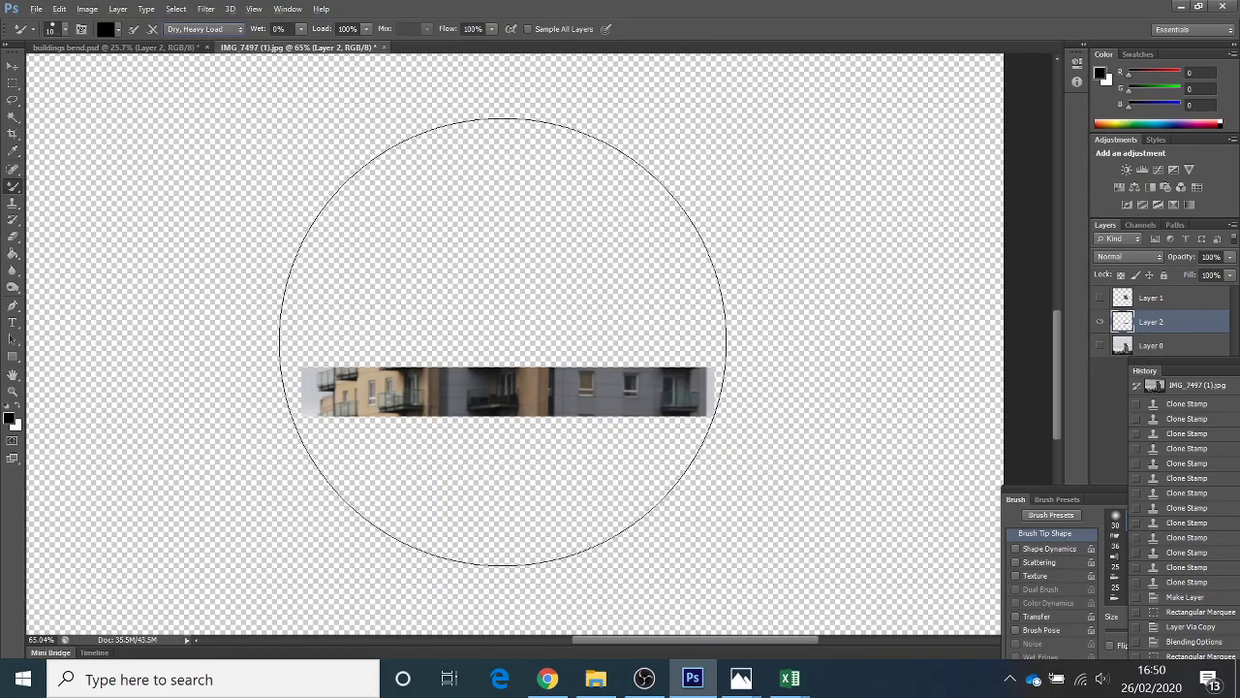
{"action": "left_click", "coordinate": [501, 387], "text": "alt"}
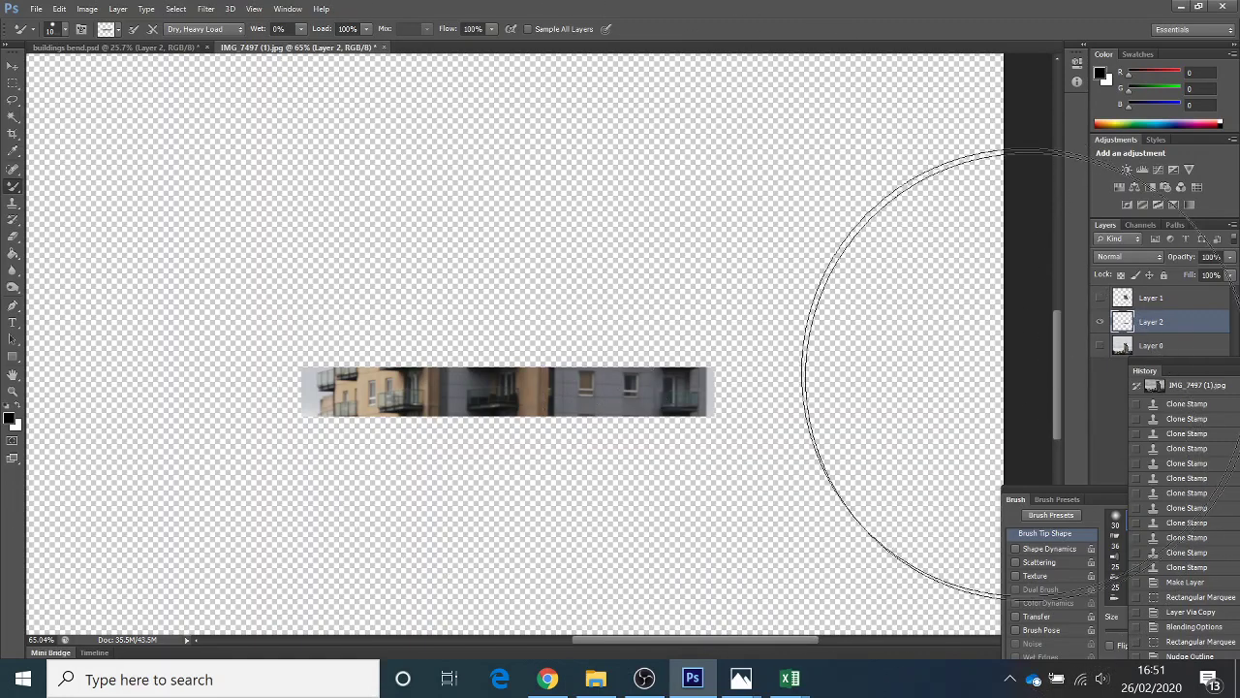
- Float the brush settings panel and paint Mixer Brush strokes stretching the floor strip upward
{"action": "left_click_drag", "start_coordinate": [1063, 497], "coordinate": [876, 170]}
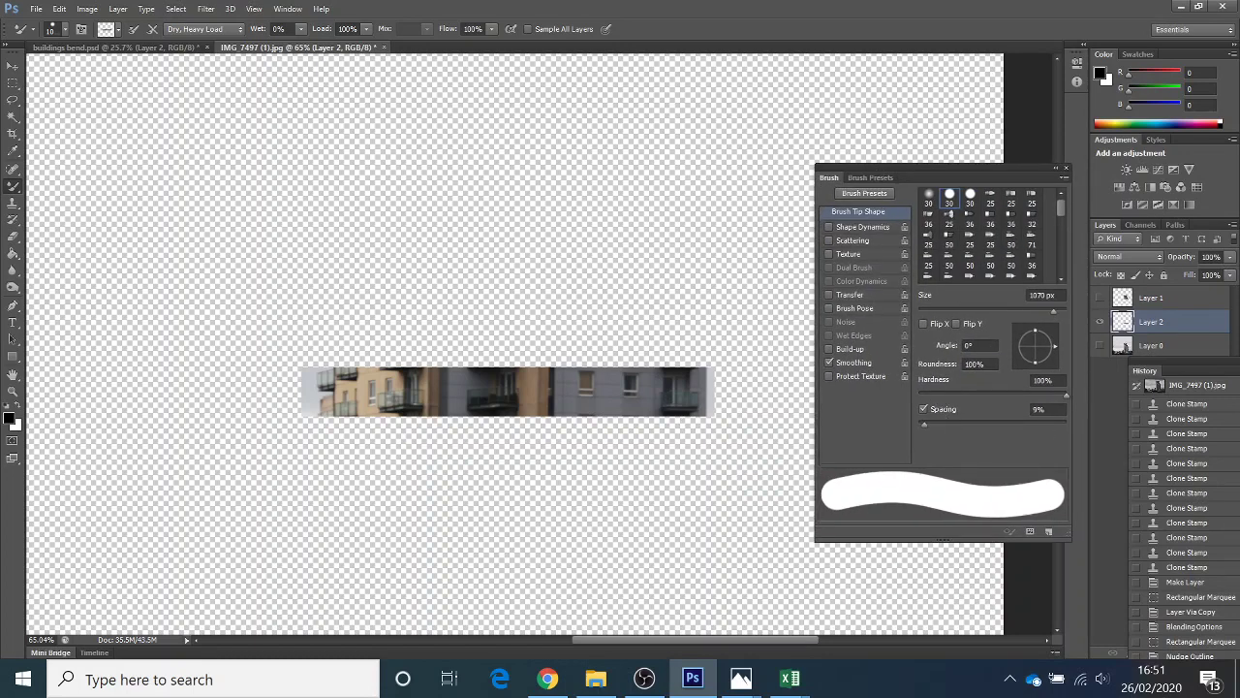
{"action": "left_click", "coordinate": [295, 12]}
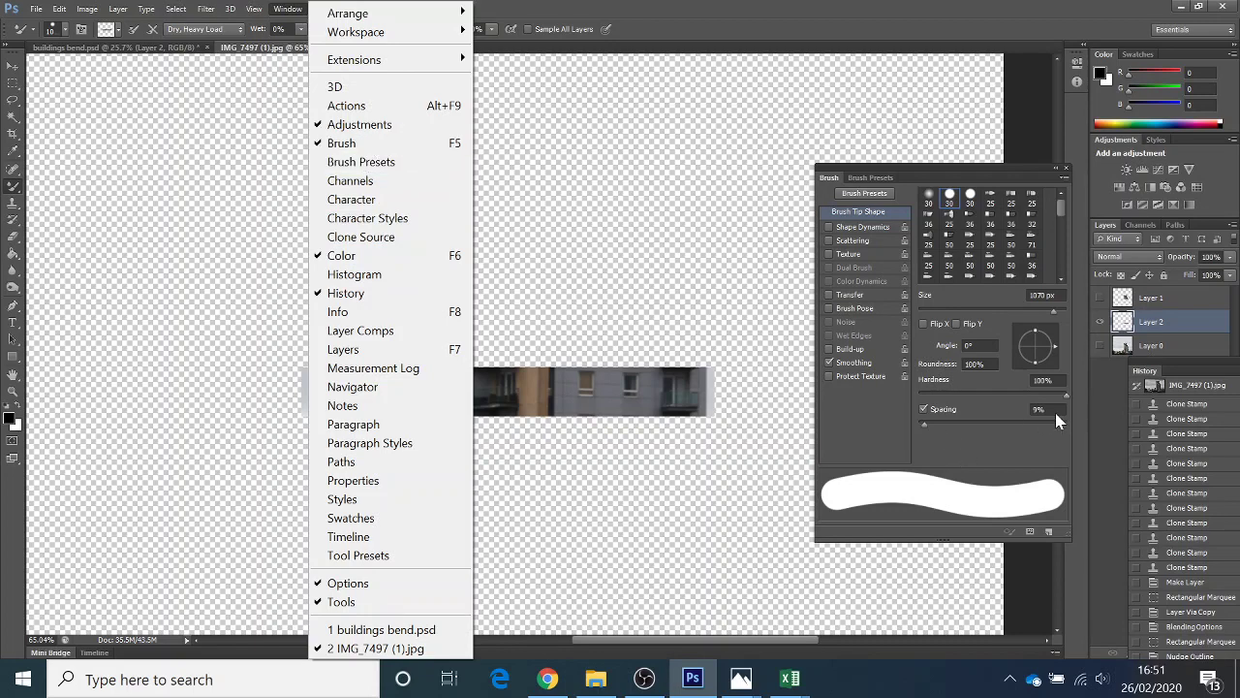
{"action": "left_click", "coordinate": [710, 345]}
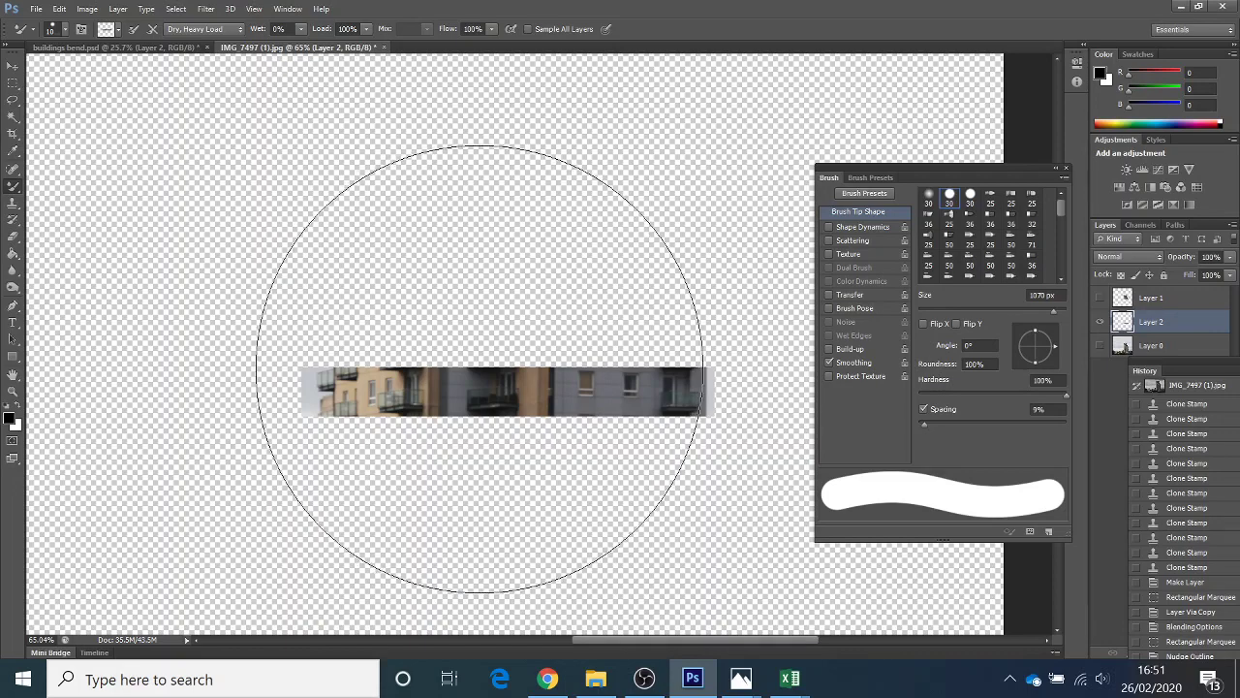
{"action": "left_click", "coordinate": [505, 374]}
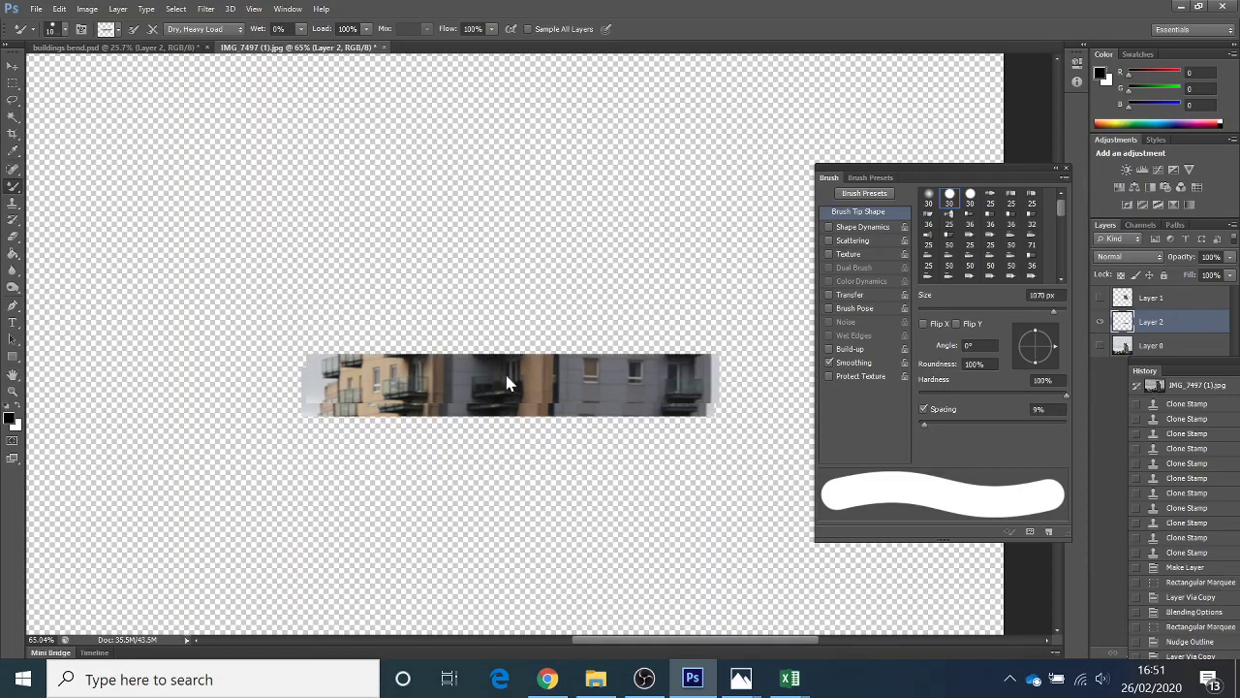
{"action": "mouse_move", "coordinate": [506, 337]}
{"action": "left_mouse_down"}
{"action": "mouse_move", "coordinate": [504, 235]}
{"action": "mouse_move", "coordinate": [506, 333]}
{"action": "mouse_move", "coordinate": [519, 305]}
{"action": "mouse_move", "coordinate": [521, 84]}
{"action": "mouse_move", "coordinate": [526, 471]}
{"action": "mouse_move", "coordinate": [509, 316]}
{"action": "left_mouse_up"}
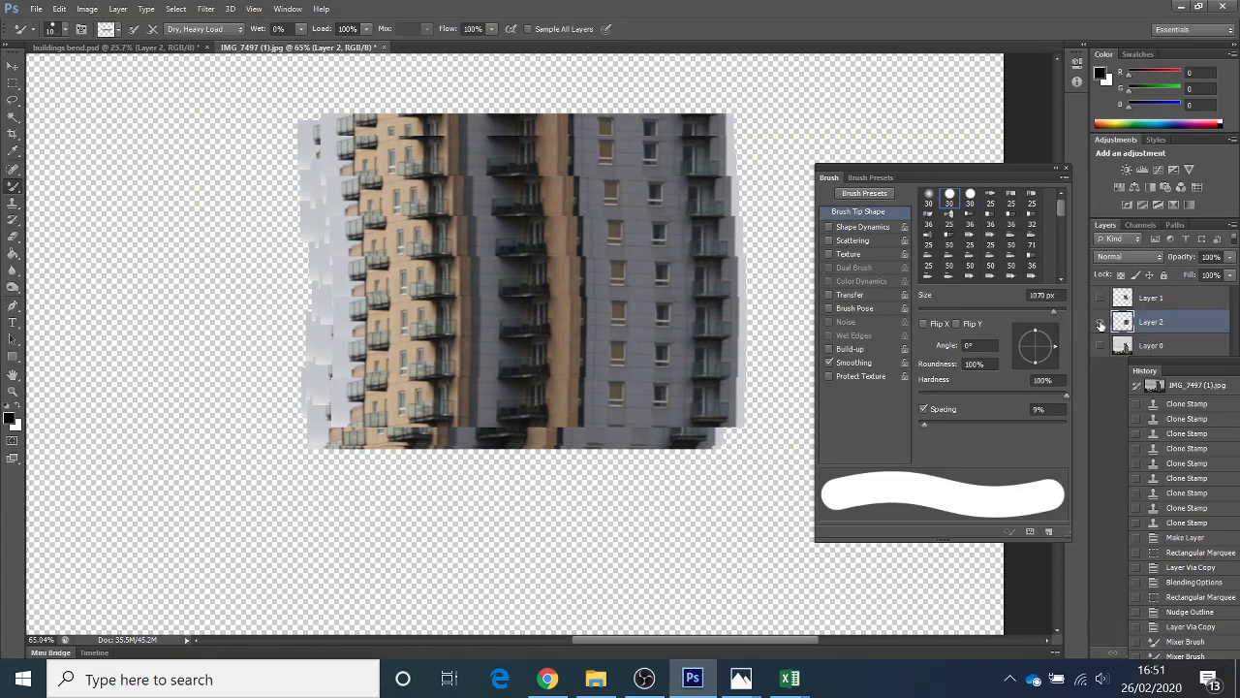
- Hide Layer 2, show Layer 0 again, and add a new blank Layer 3
{"action": "left_click", "coordinate": [1100, 323]}
{"action": "left_click", "coordinate": [1100, 346]}
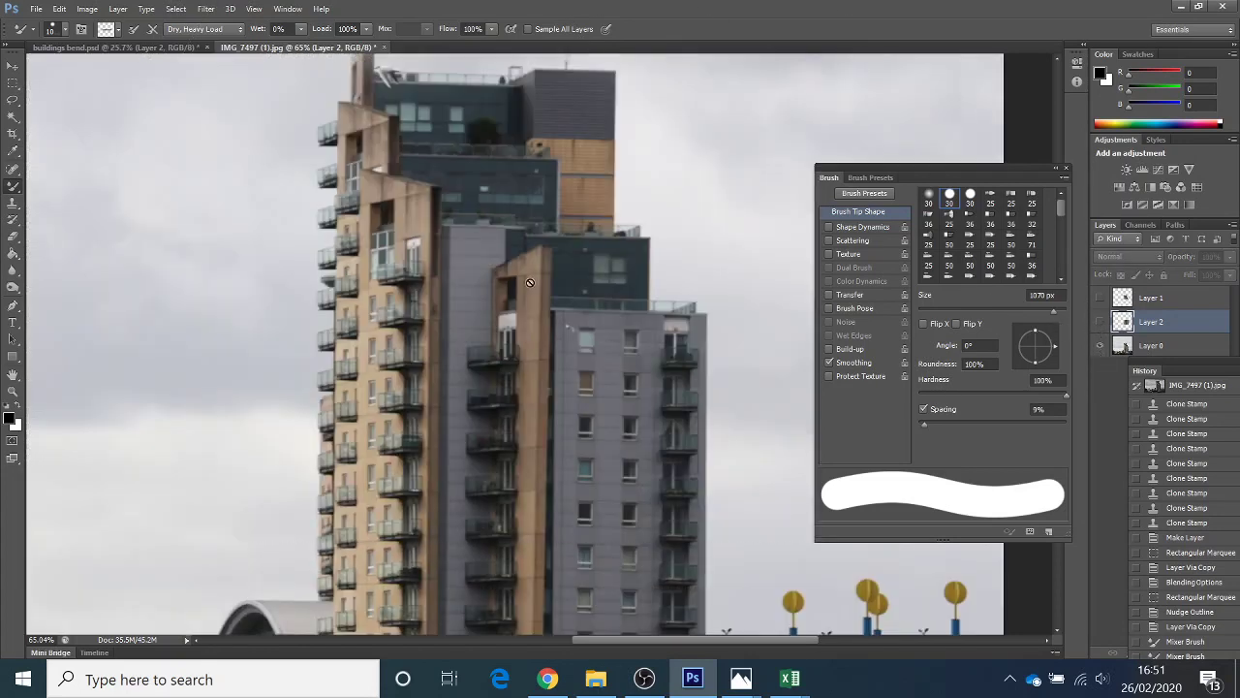
{"action": "left_click", "coordinate": [119, 9]}
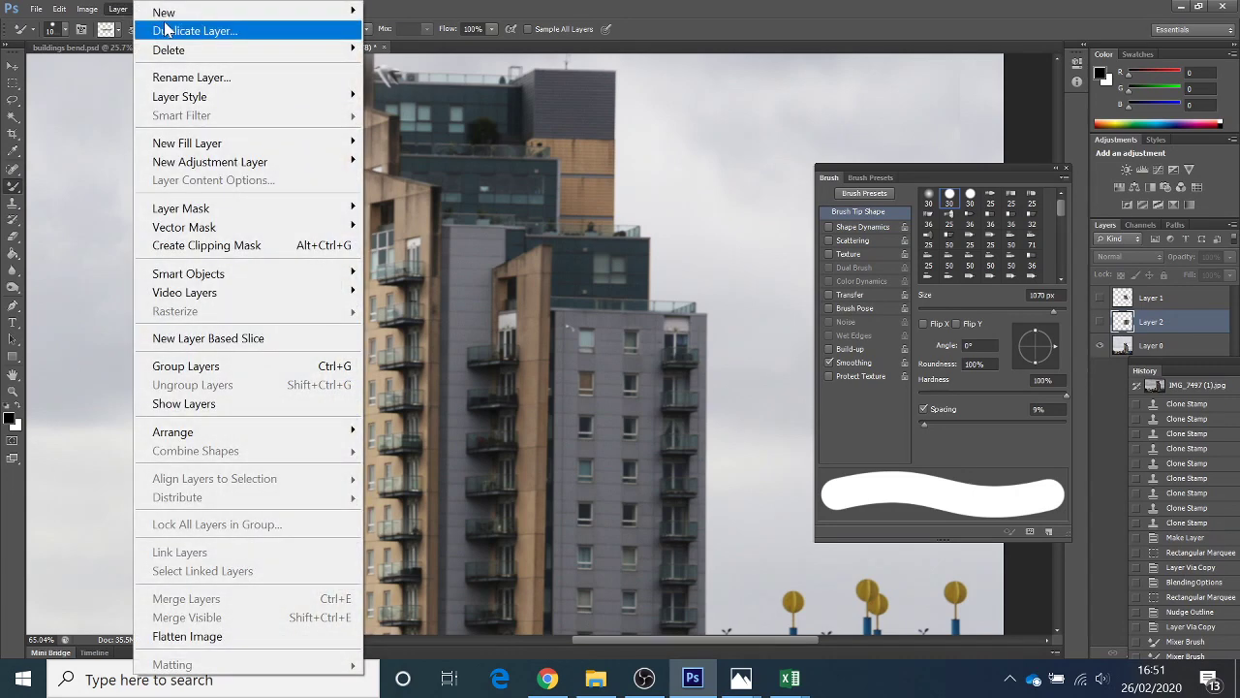
{"action": "left_click", "coordinate": [388, 12]}
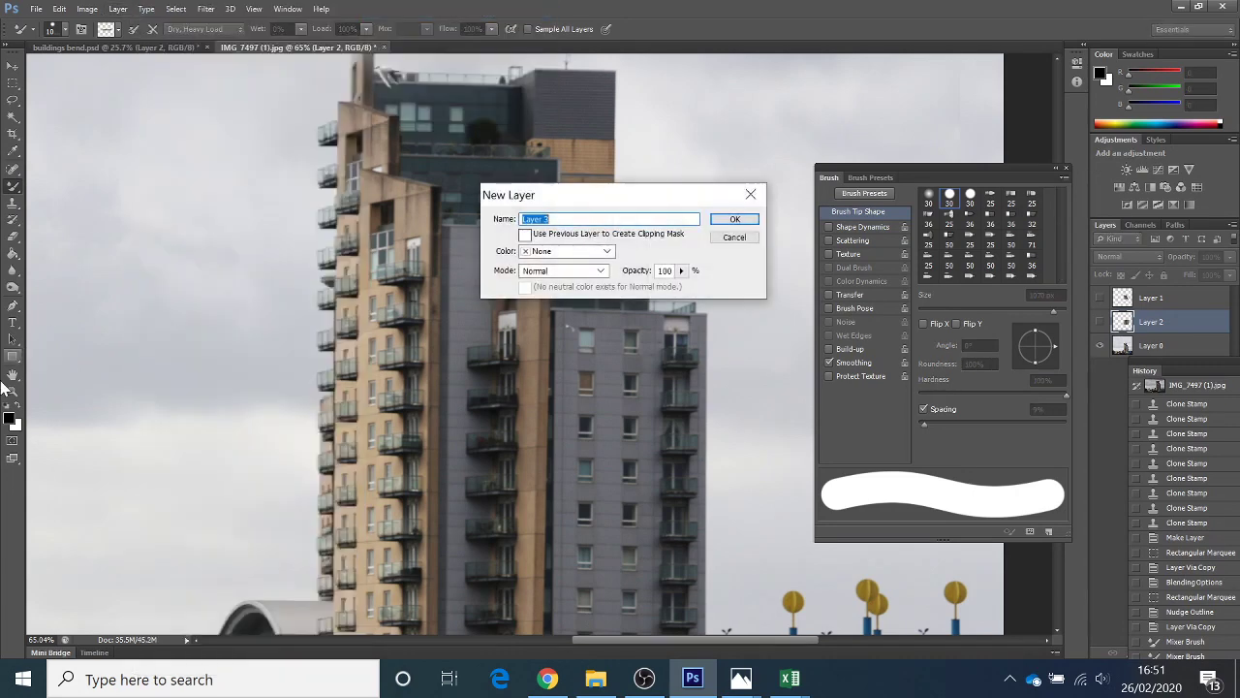
{"action": "left_click", "coordinate": [734, 219]}
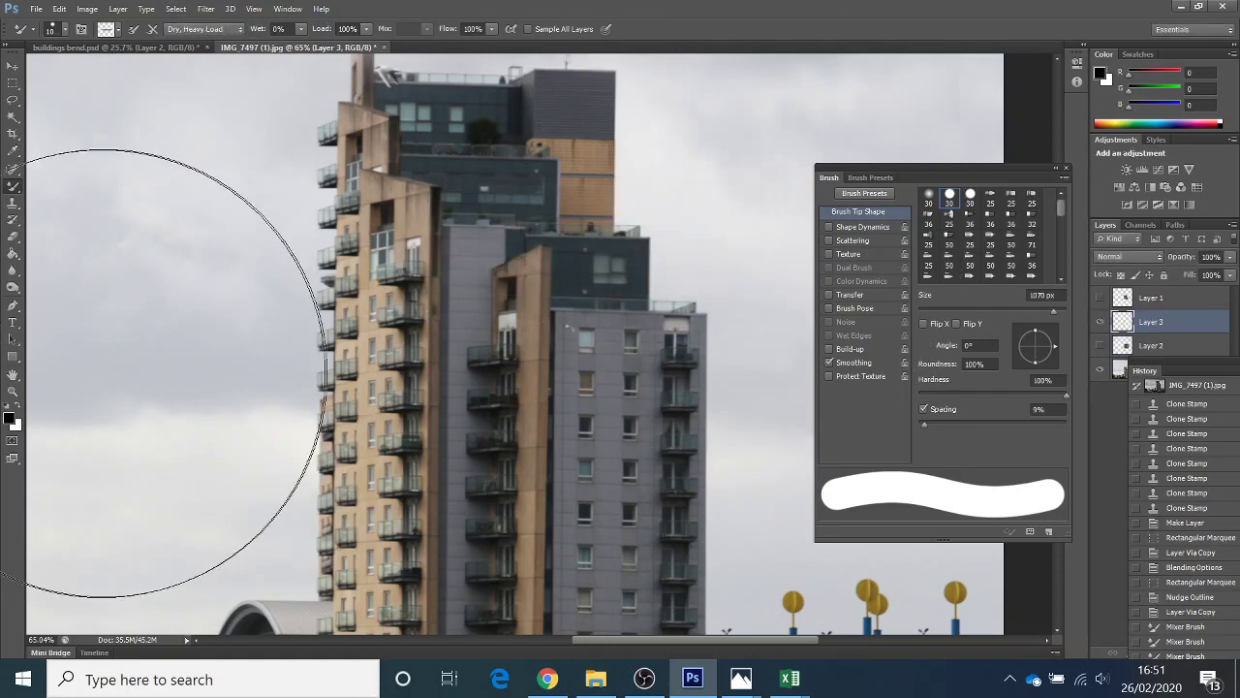
- Fit the photo on screen and paint a tall tower extension on Layer 3 with the Mixer Brush
{"action": "left_click", "coordinate": [13, 391]}
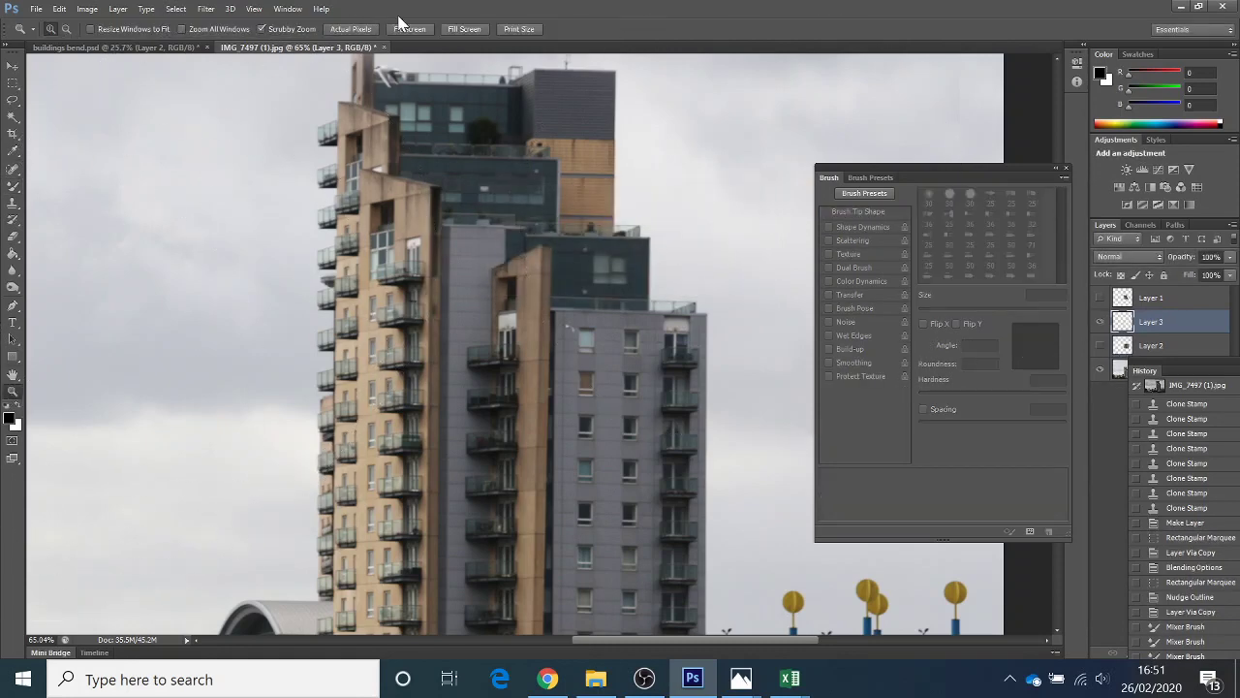
{"action": "left_click", "coordinate": [409, 29]}
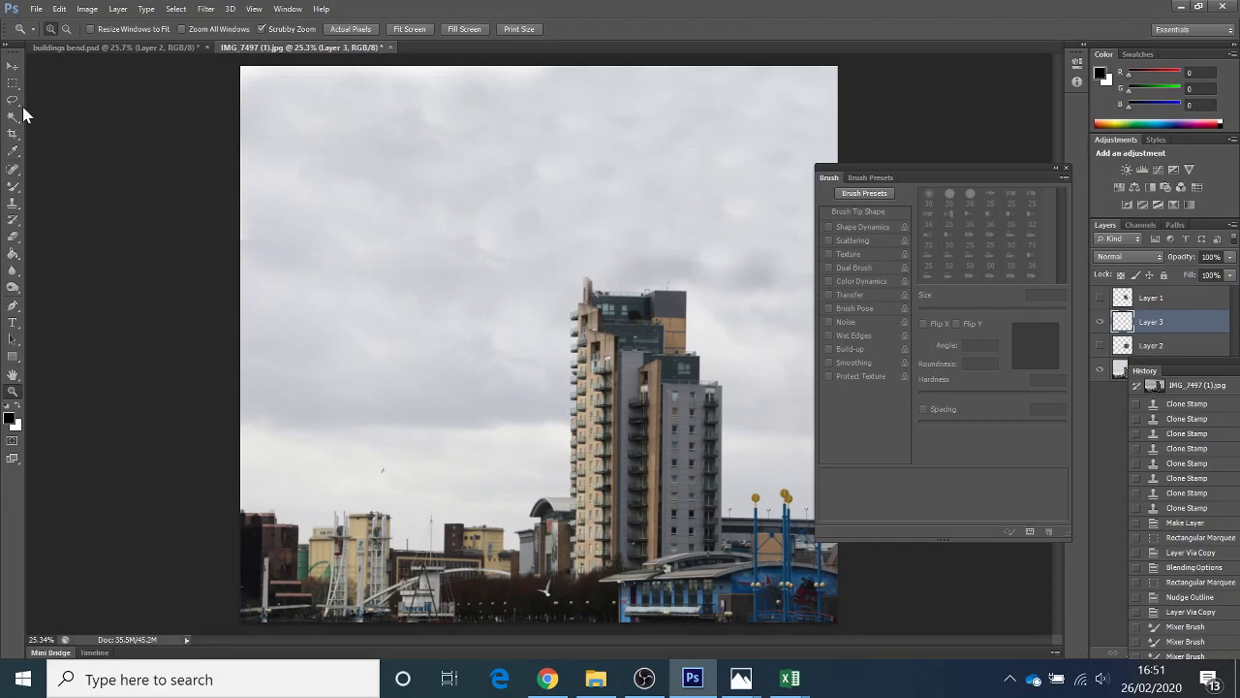
{"action": "left_click", "coordinate": [14, 187]}
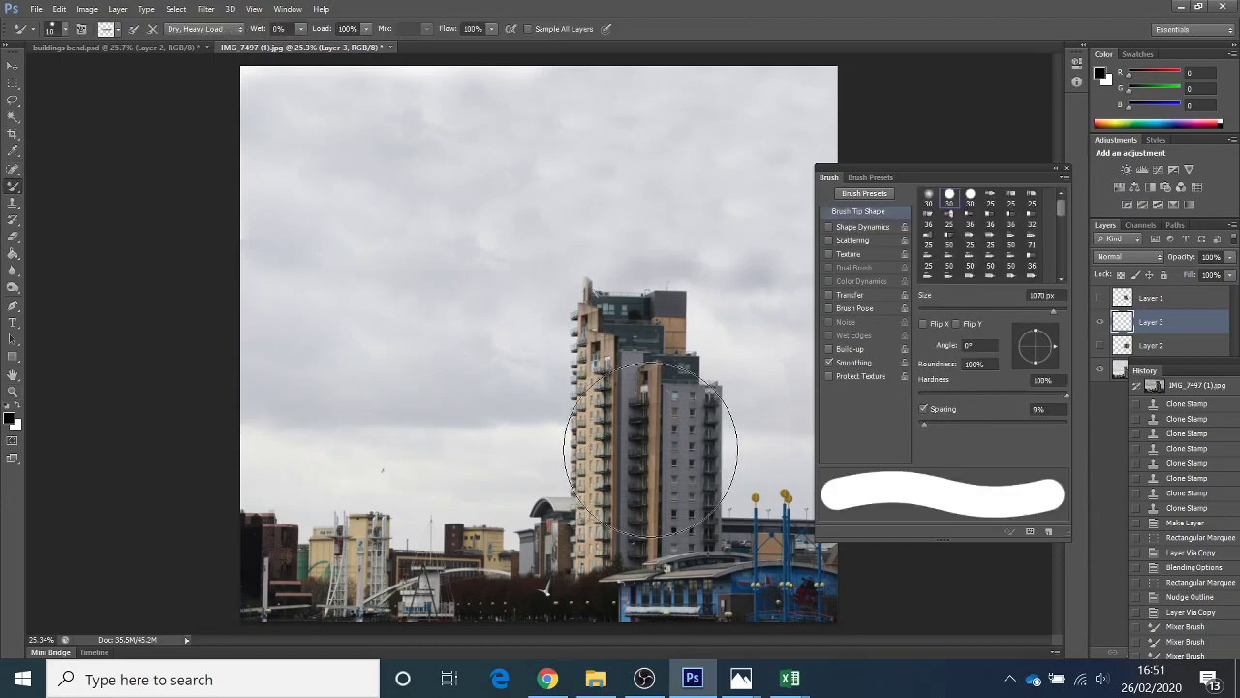
{"action": "left_click_drag", "start_coordinate": [651, 448], "coordinate": [636, 443]}
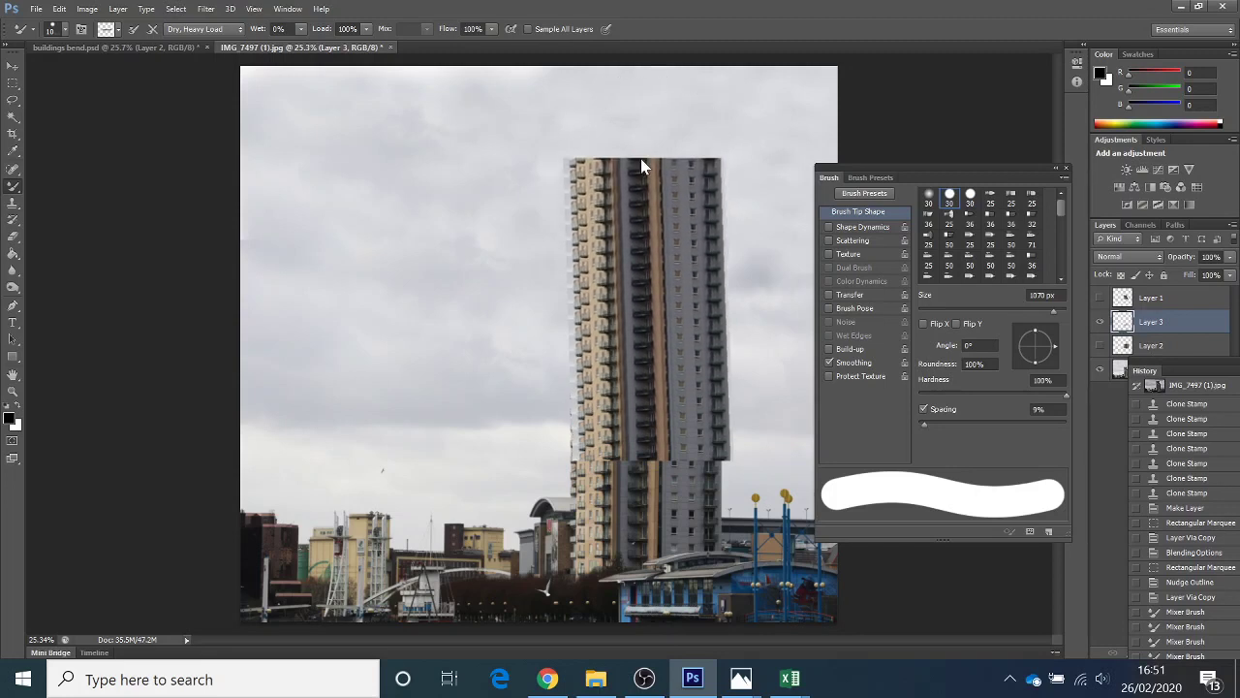
- Move the Layer 3 extension down toward the building and nudge it slightly right
{"action": "left_click", "coordinate": [12, 65]}
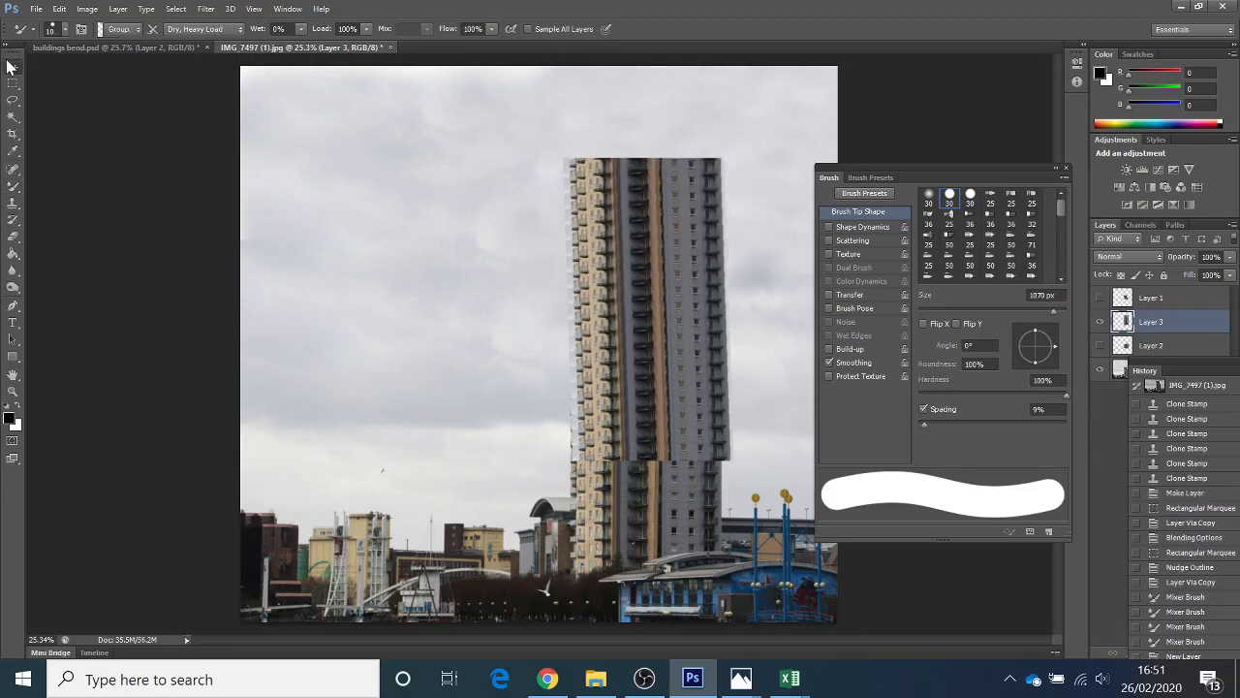
{"action": "left_click_drag", "start_coordinate": [639, 354], "coordinate": [637, 380]}
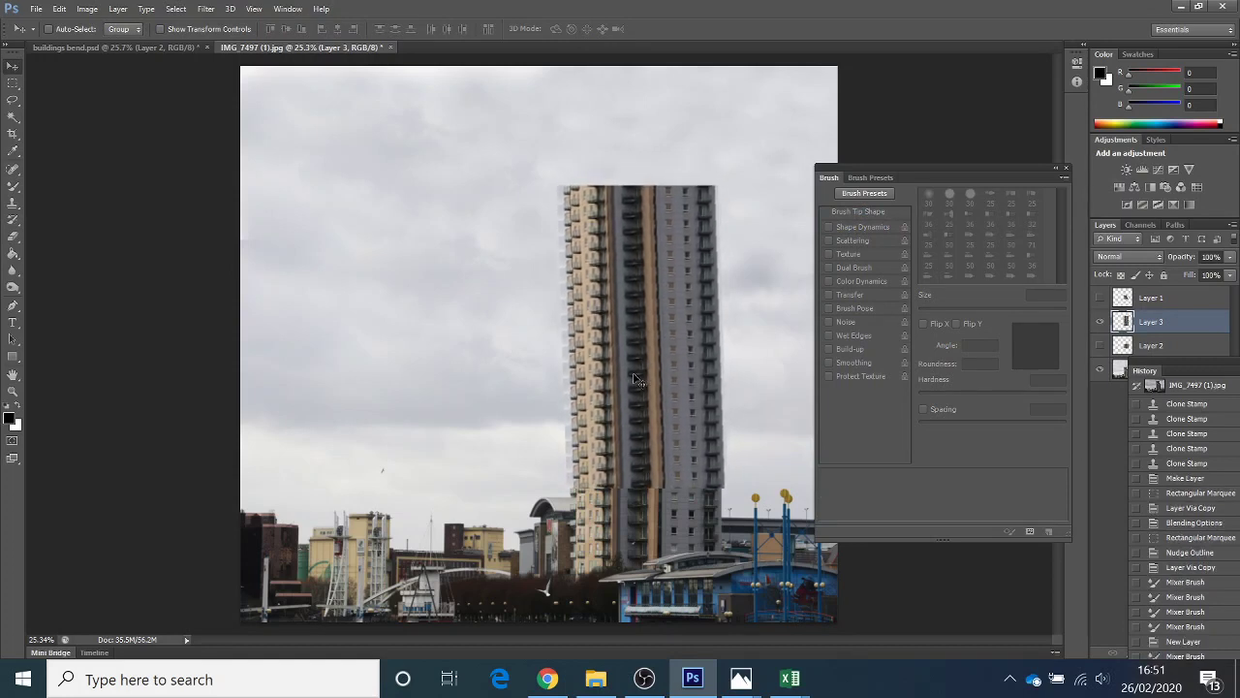
{"action": "key", "text": "shift+Down"}
{"action": "key", "text": "shift+Down"}
{"action": "key", "text": "shift+Down"}
{"action": "key", "text": "shift+Down"}
{"action": "key", "text": "shift+Down"}
{"action": "key", "text": "shift+Down"}
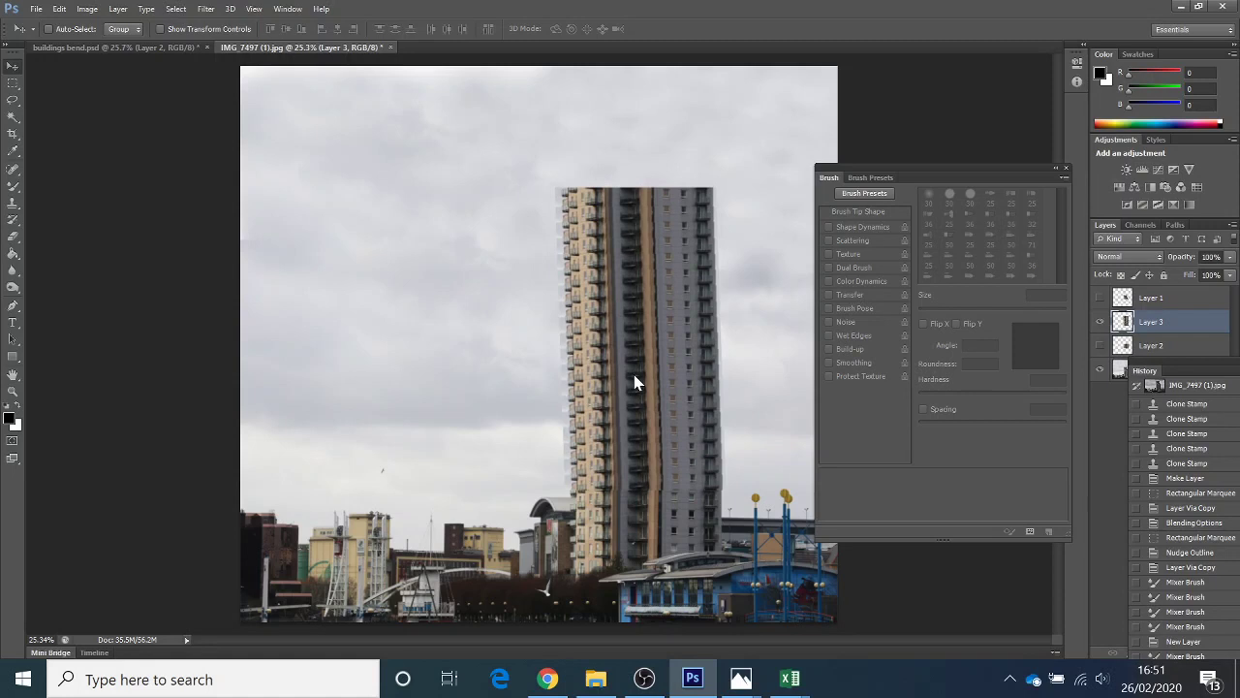
{"action": "key", "text": "shift+Down"}
{"action": "key", "text": "shift+Down"}
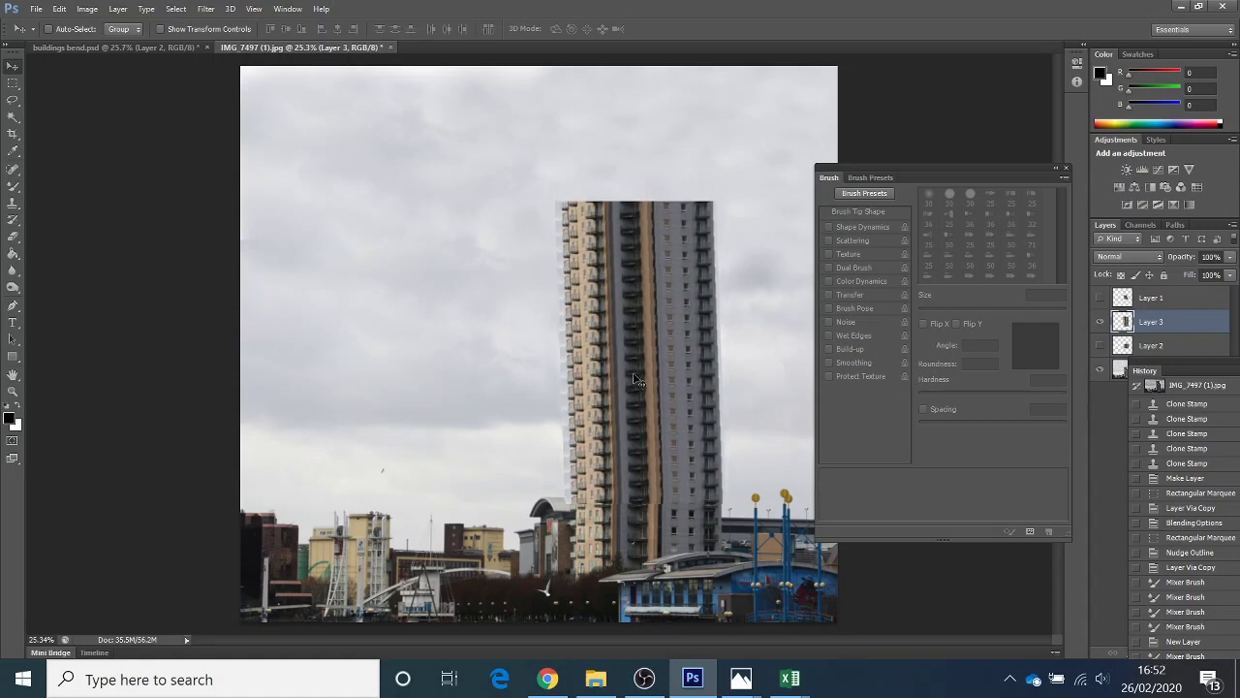
{"action": "key", "text": "shift+Down"}
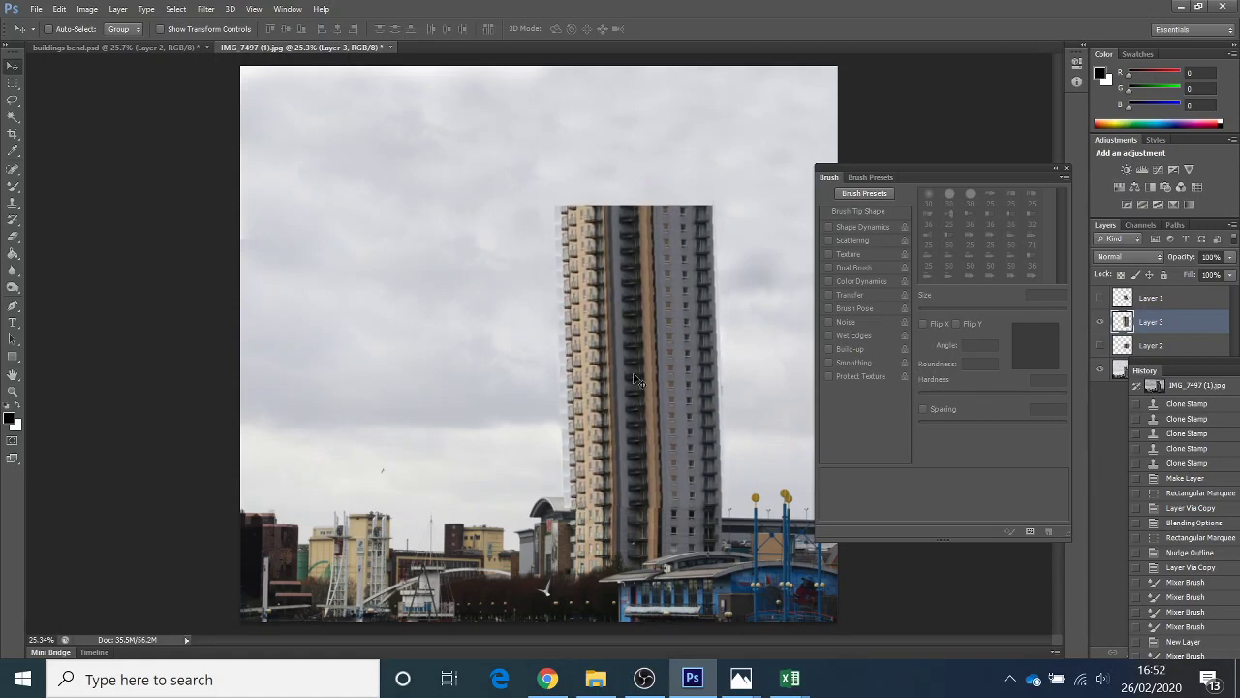
{"action": "key", "text": "shift+Right"}
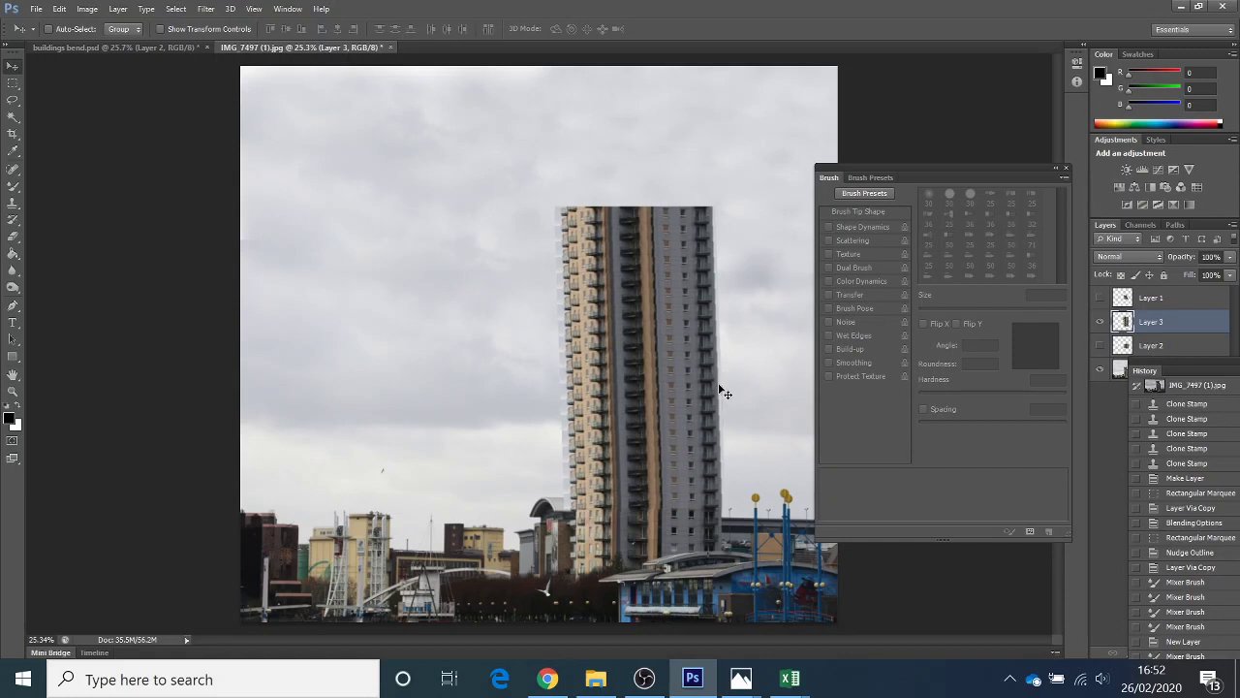
- Stretch the extension taller, toggling Layer 1 to check the alignment
{"action": "left_click", "coordinate": [1101, 300]}
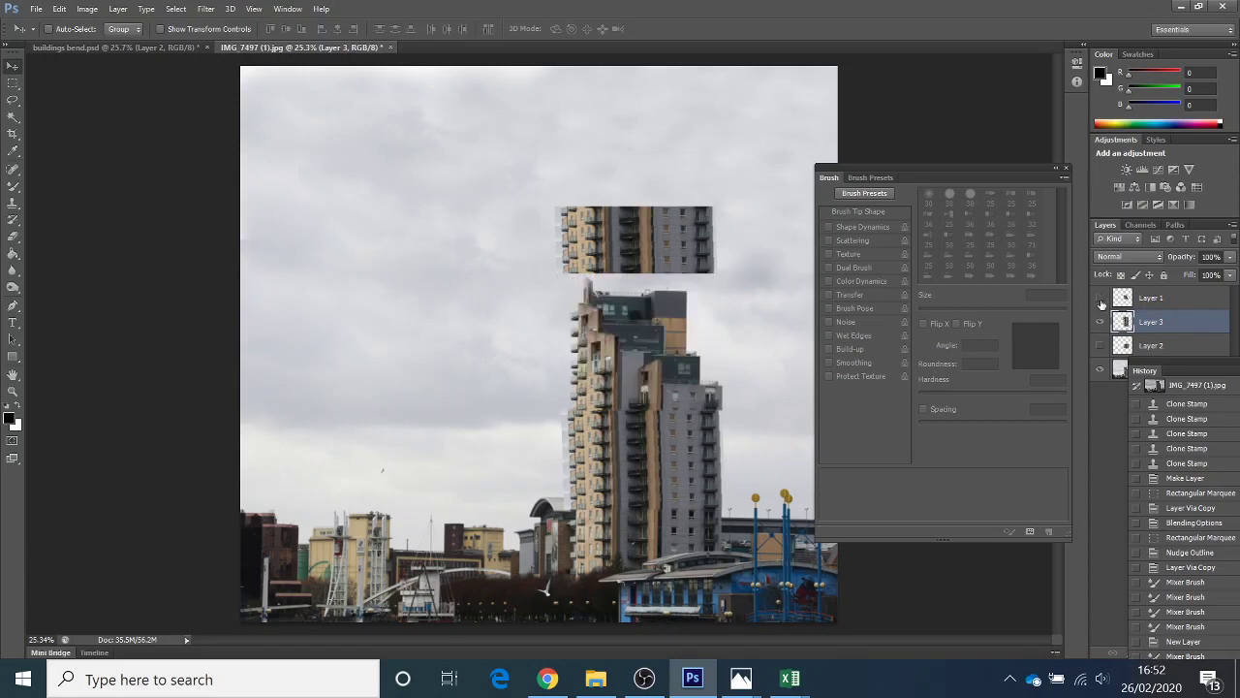
{"action": "left_click", "coordinate": [1101, 300]}
{"action": "left_click", "coordinate": [1100, 300]}
{"action": "mouse_move", "coordinate": [642, 378]}
{"action": "left_mouse_down"}
{"action": "mouse_move", "coordinate": [640, 319]}
{"action": "mouse_move", "coordinate": [669, 242]}
{"action": "mouse_move", "coordinate": [638, 364]}
{"action": "left_mouse_up"}
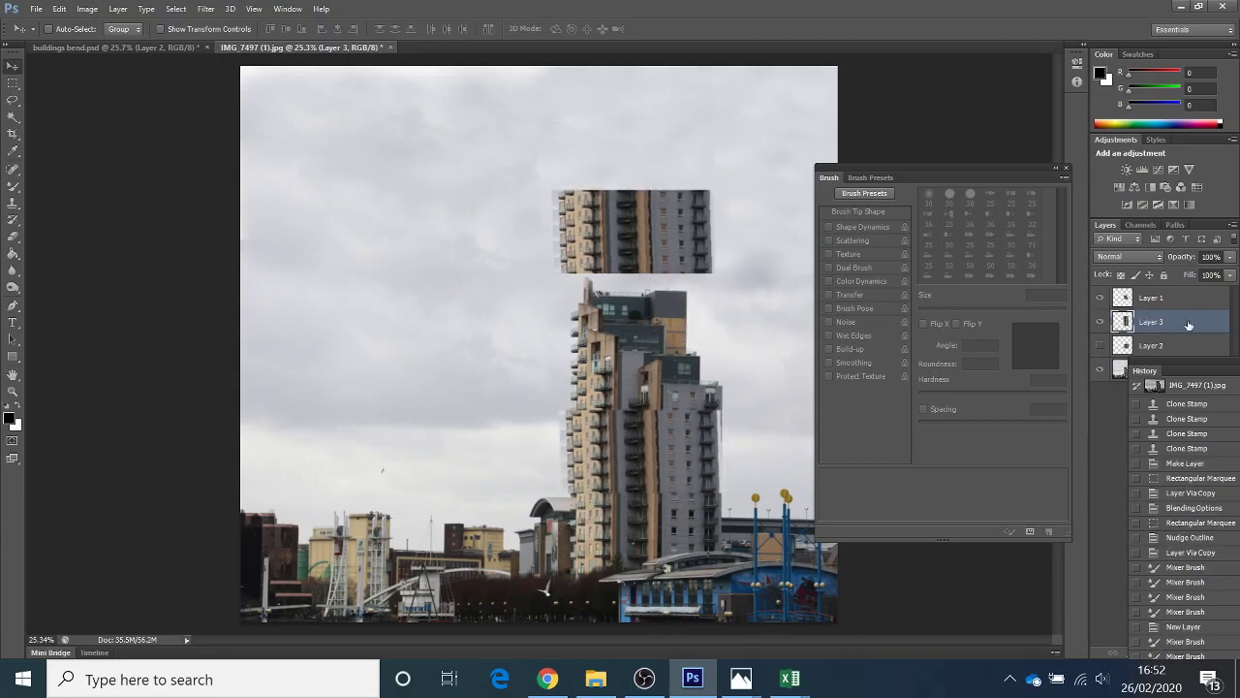
{"action": "left_click", "coordinate": [1101, 300]}
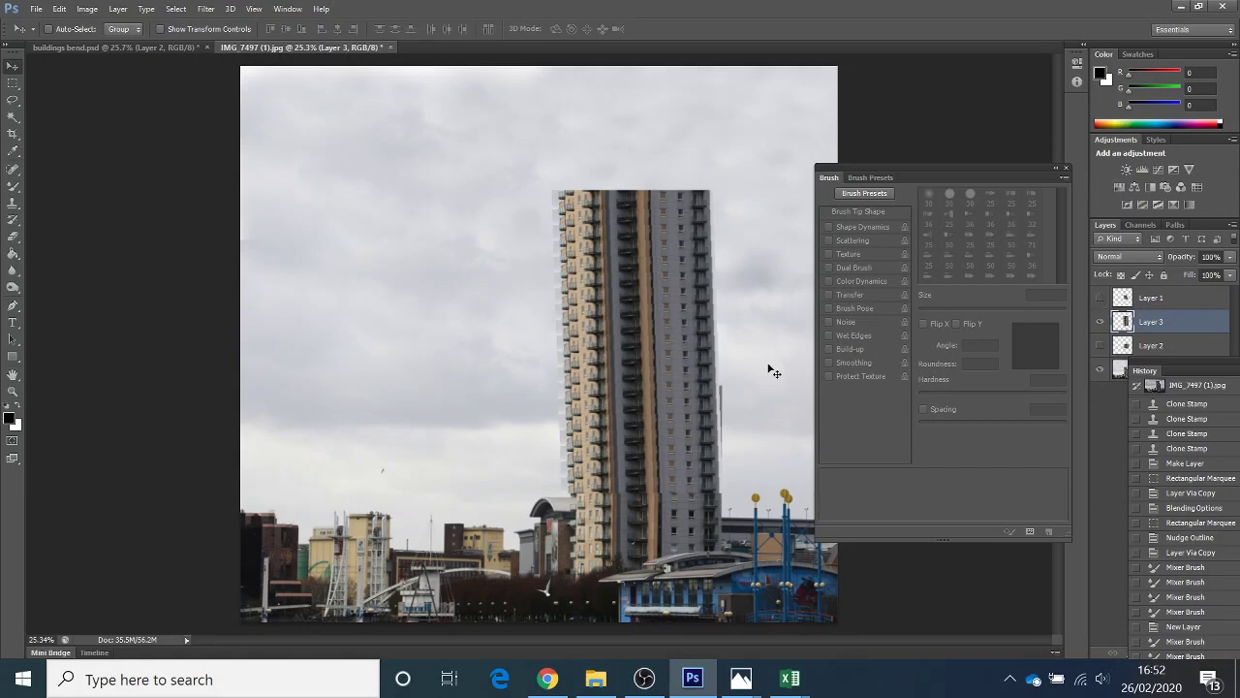
- Fine-tune the extension's position with arrow-key nudges so it joins the original tower
{"action": "key", "text": "Down"}
{"action": "key", "text": "Down"}
{"action": "key", "text": "Down"}
{"action": "key", "text": "Down"}
{"action": "key", "text": "Down"}
{"action": "key", "text": "Down"}
{"action": "key", "text": "Down"}
{"action": "key", "text": "Down"}
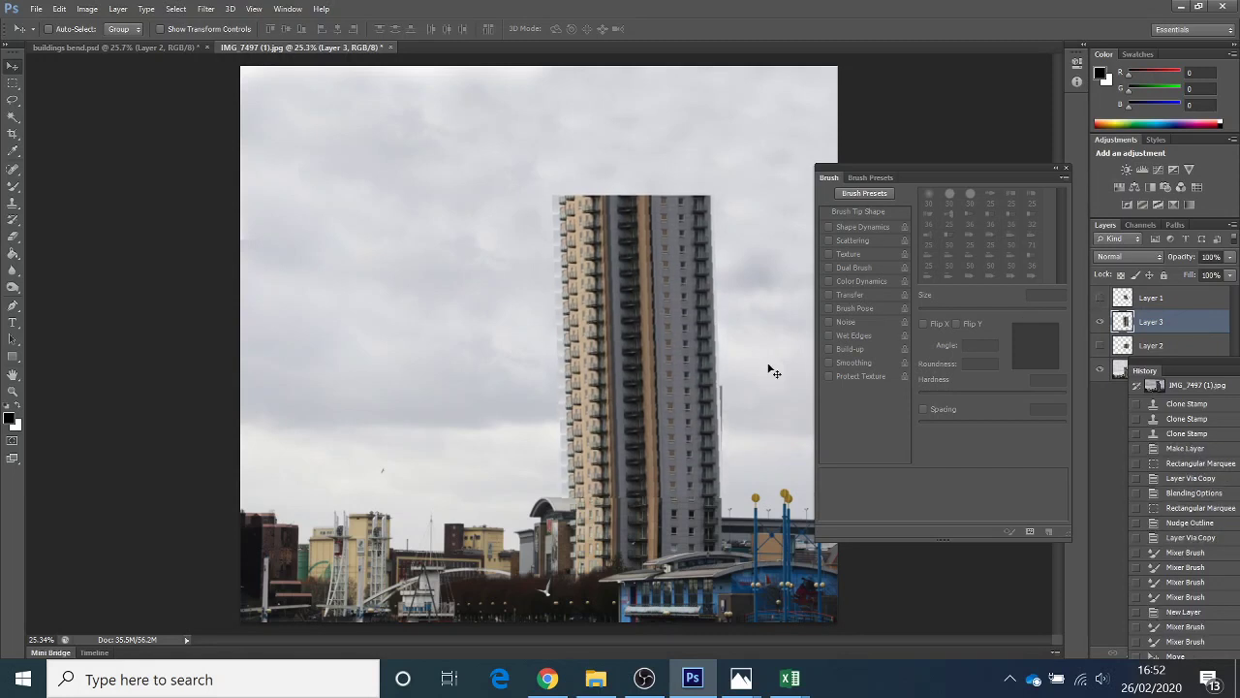
{"action": "key", "text": "Right"}
{"action": "key", "text": "Right"}
{"action": "key", "text": "Down"}
{"action": "key", "text": "Down"}
{"action": "key", "text": "Up"}
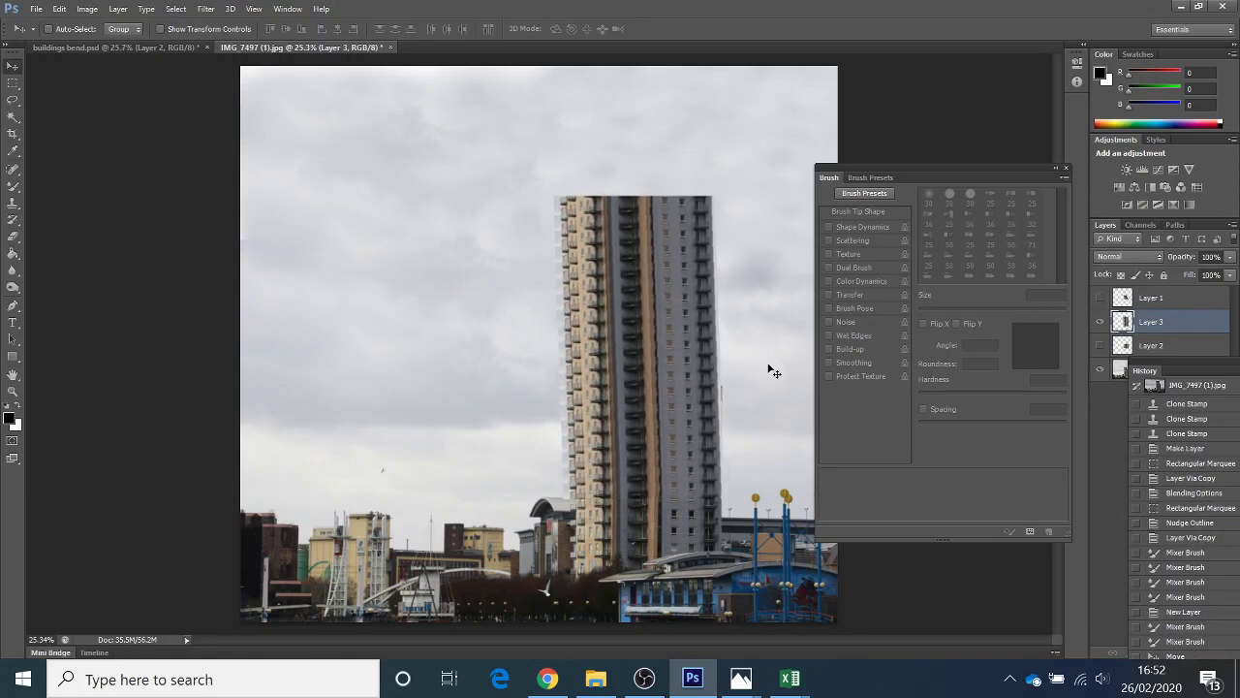
{"action": "key", "text": "Up"}
{"action": "key", "text": "Down"}
{"action": "key", "text": "Down"}
{"action": "key", "text": "Down"}
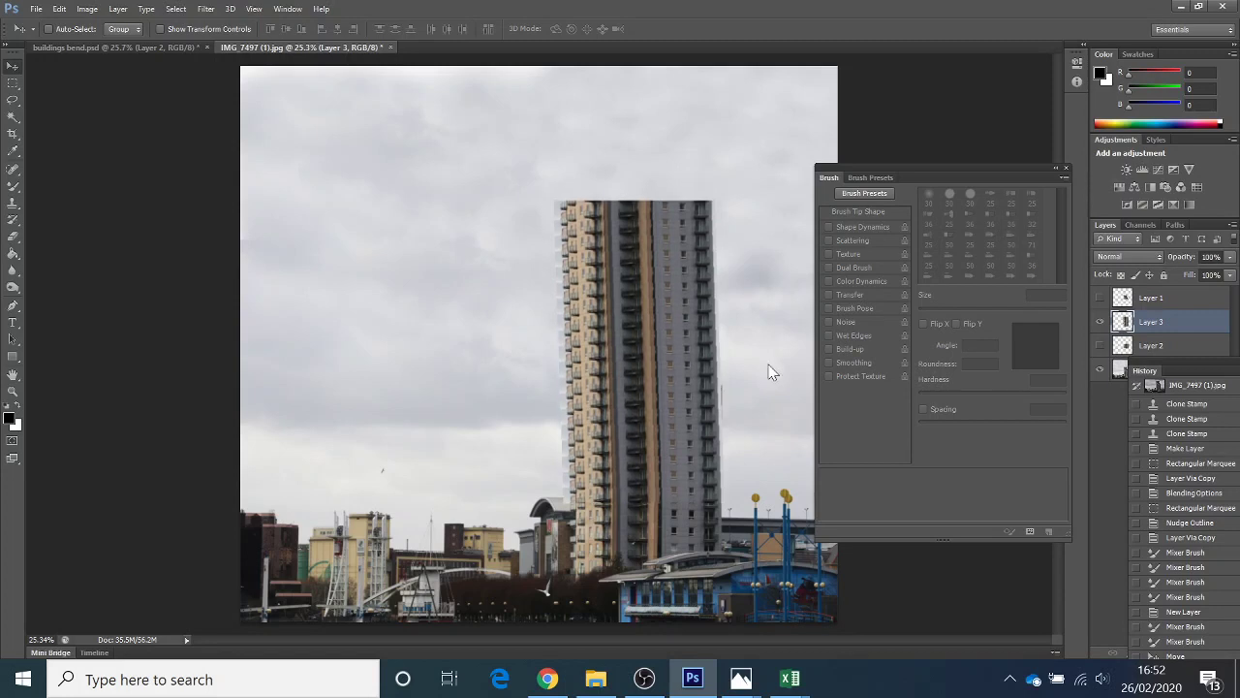
{"action": "key", "text": "Up"}
{"action": "key", "text": "Up"}
{"action": "key", "text": "Up"}
{"action": "key", "text": "Up"}
{"action": "key", "text": "Up"}
{"action": "key", "text": "Up"}
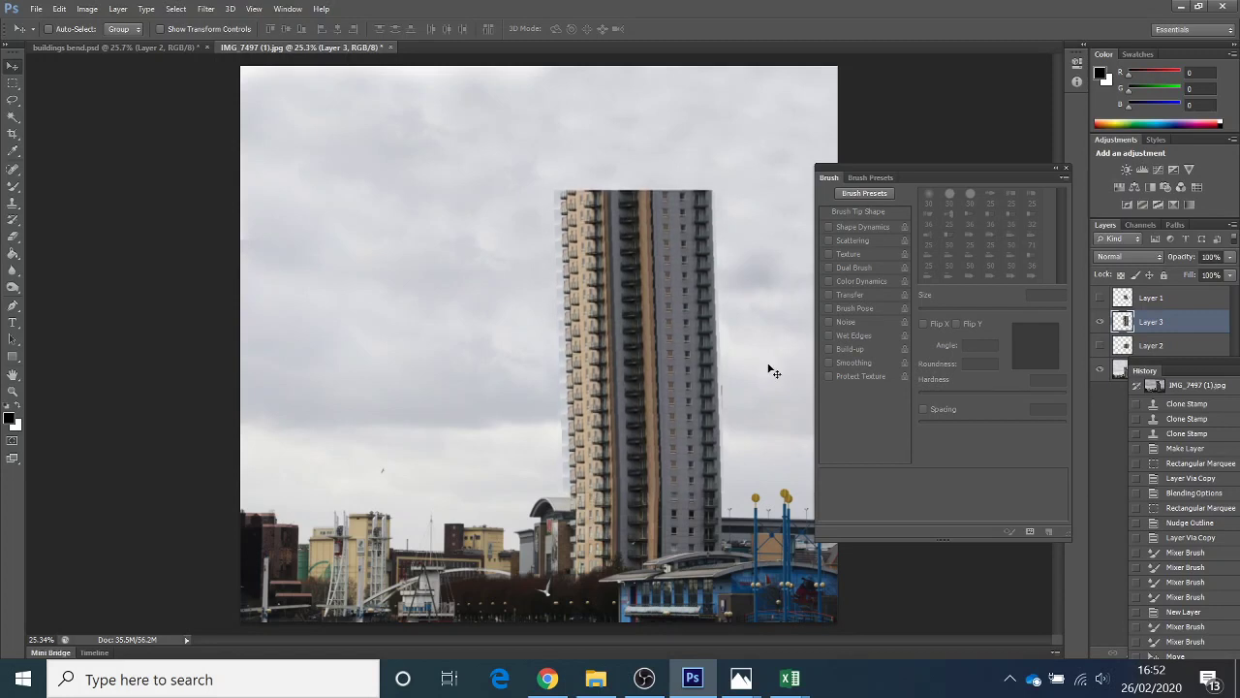
{"action": "key", "text": "Up"}
{"action": "key", "text": "Up"}
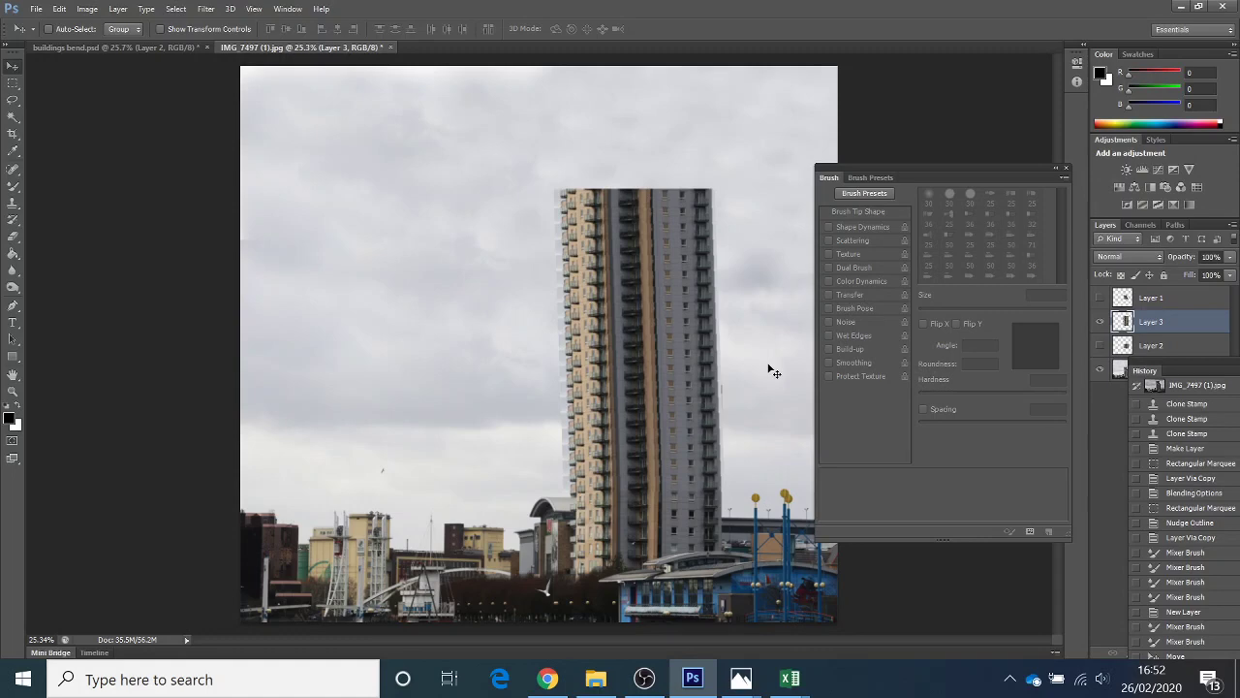
- Show Layer 1 and move the rooftop piece up onto the extension, nudging it into alignment
{"action": "left_click", "coordinate": [1102, 301]}
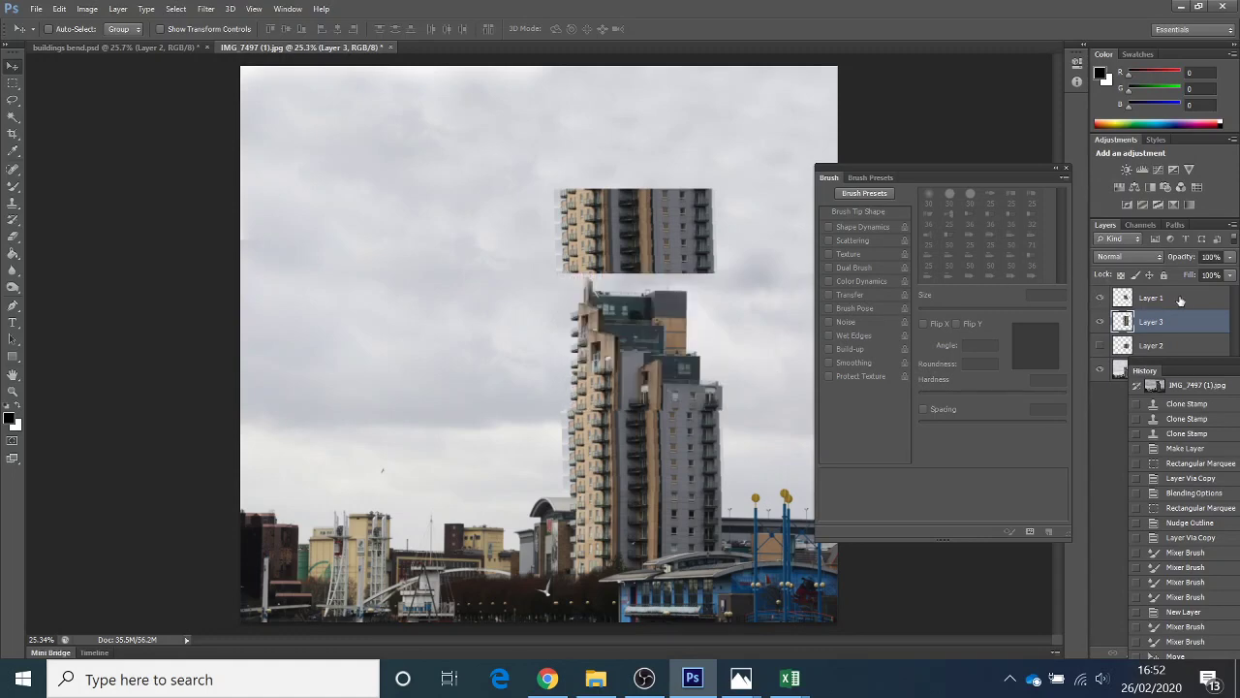
{"action": "left_click", "coordinate": [1190, 301]}
{"action": "double_click", "coordinate": [1190, 300]}
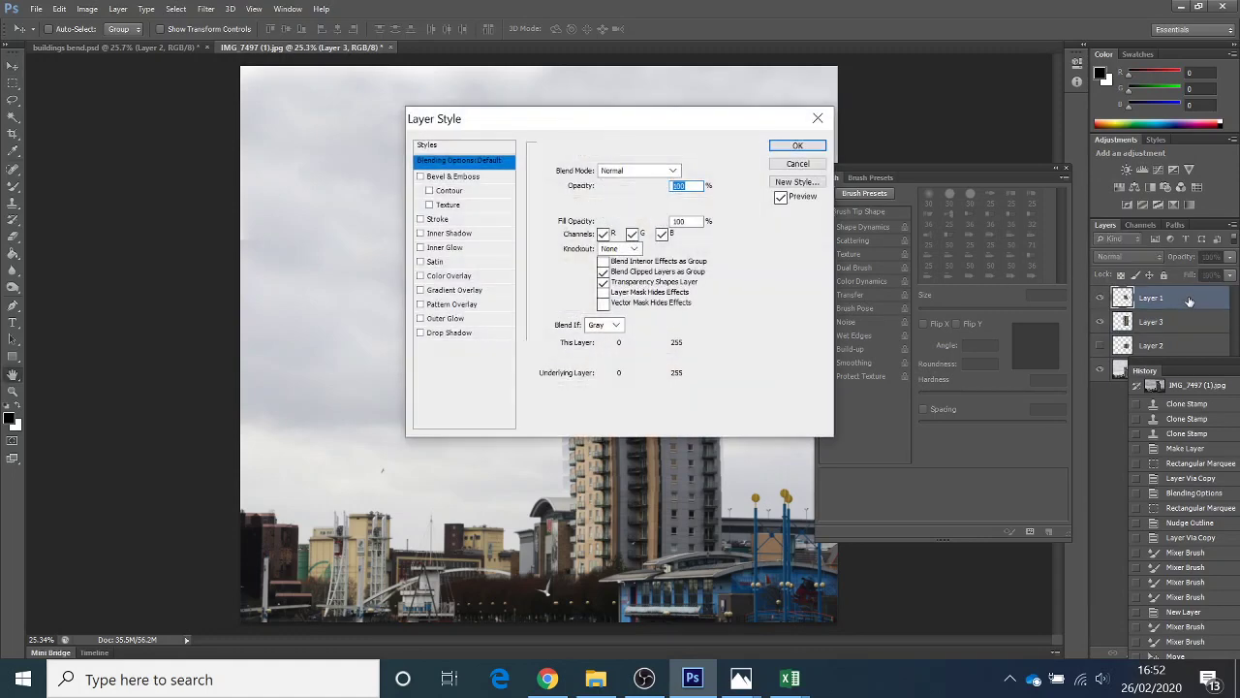
{"action": "left_click", "coordinate": [796, 145]}
{"action": "left_click_drag", "start_coordinate": [653, 374], "coordinate": [640, 167]}
{"action": "key", "text": "Up"}
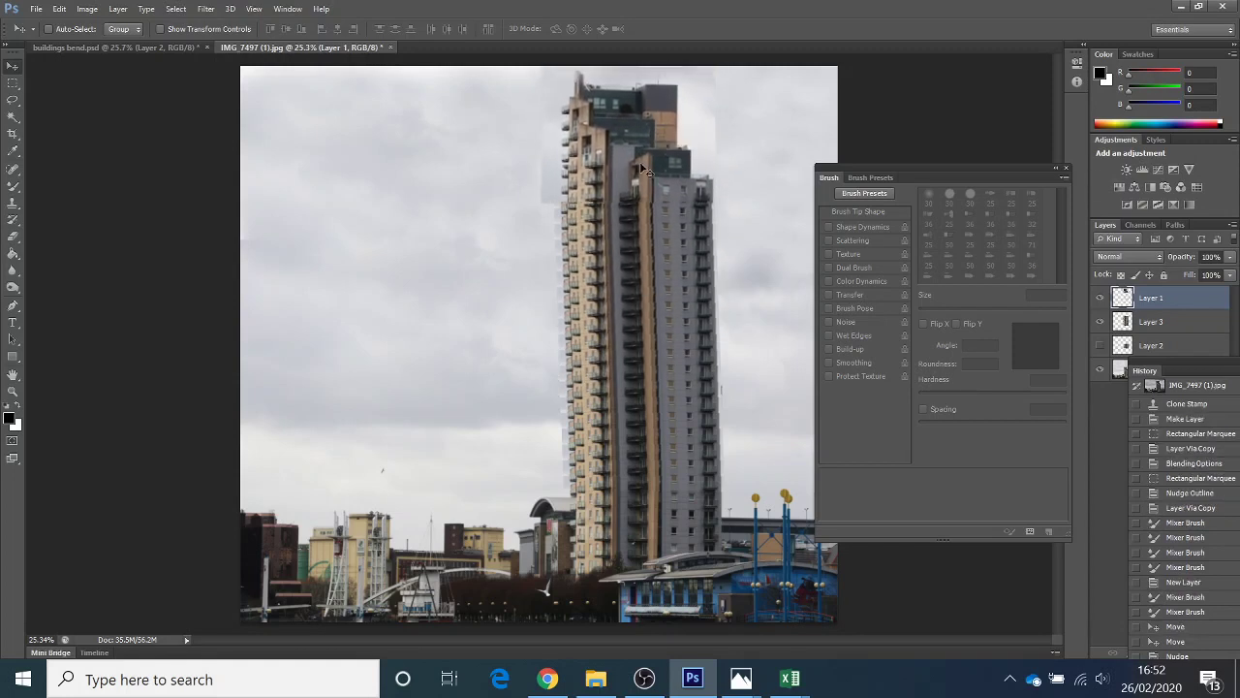
{"action": "key", "text": "Up"}
{"action": "key", "text": "Up"}
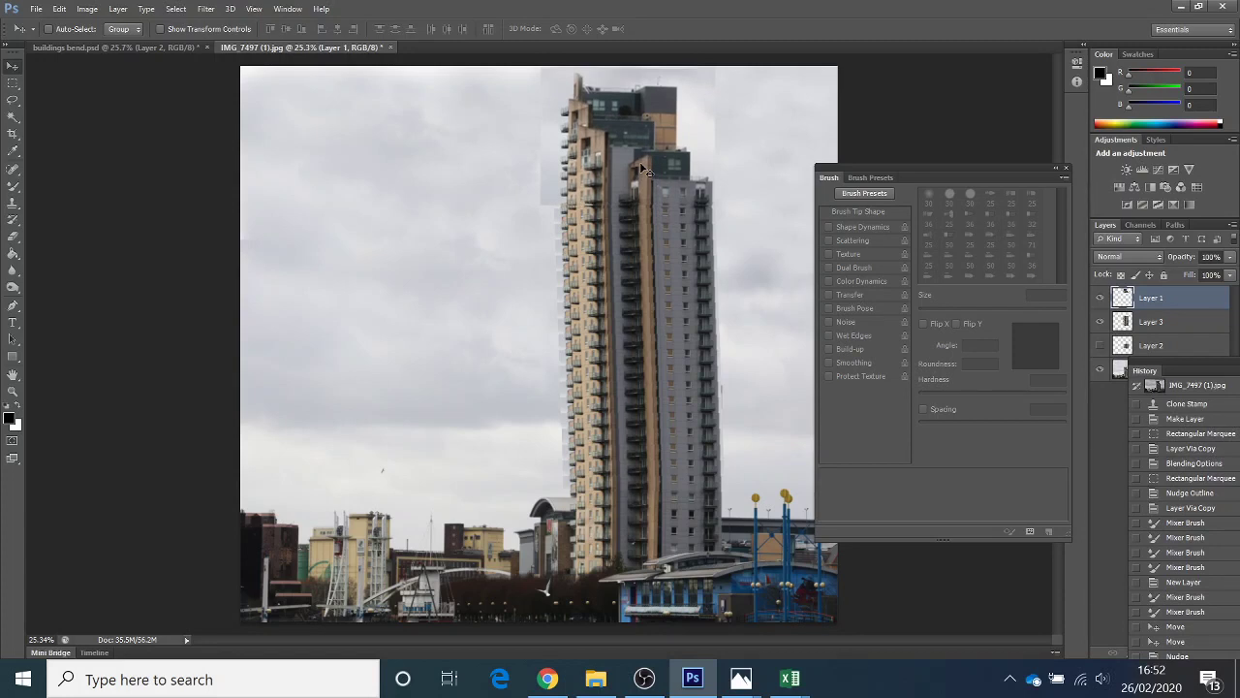
{"action": "key", "text": "Up"}
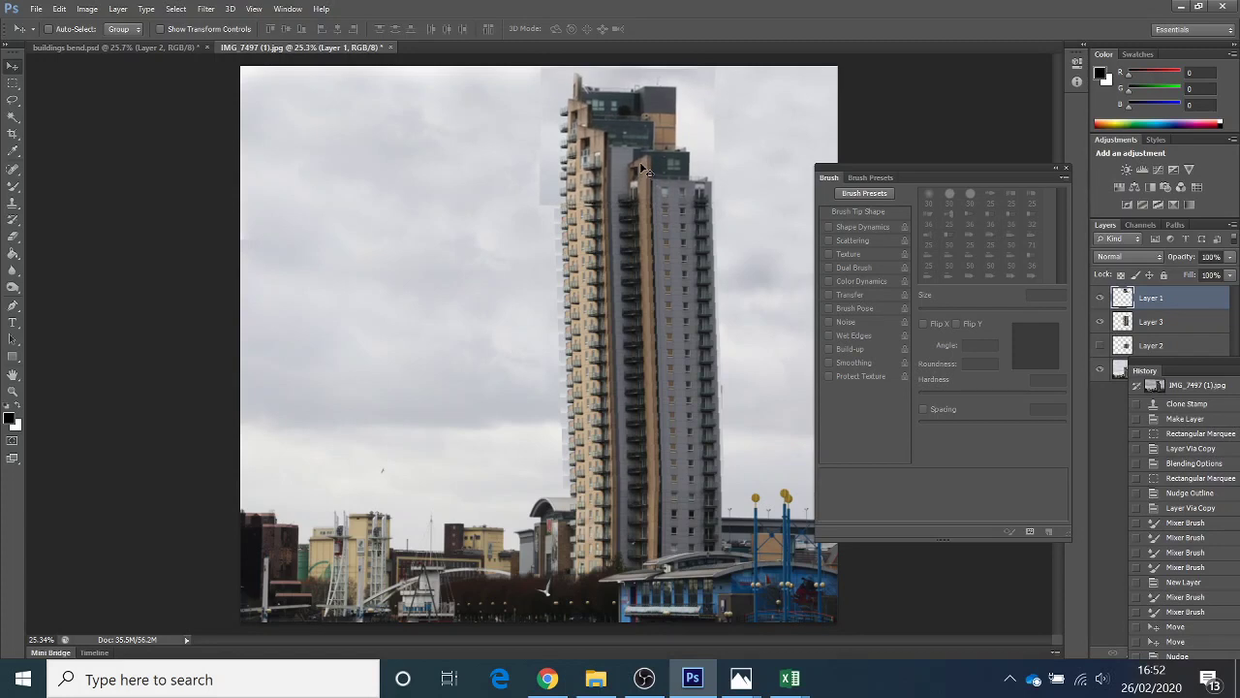
- Select the pale sky patch around the rooftop with the Magic Wand and remove it
{"action": "left_click", "coordinate": [12, 119]}
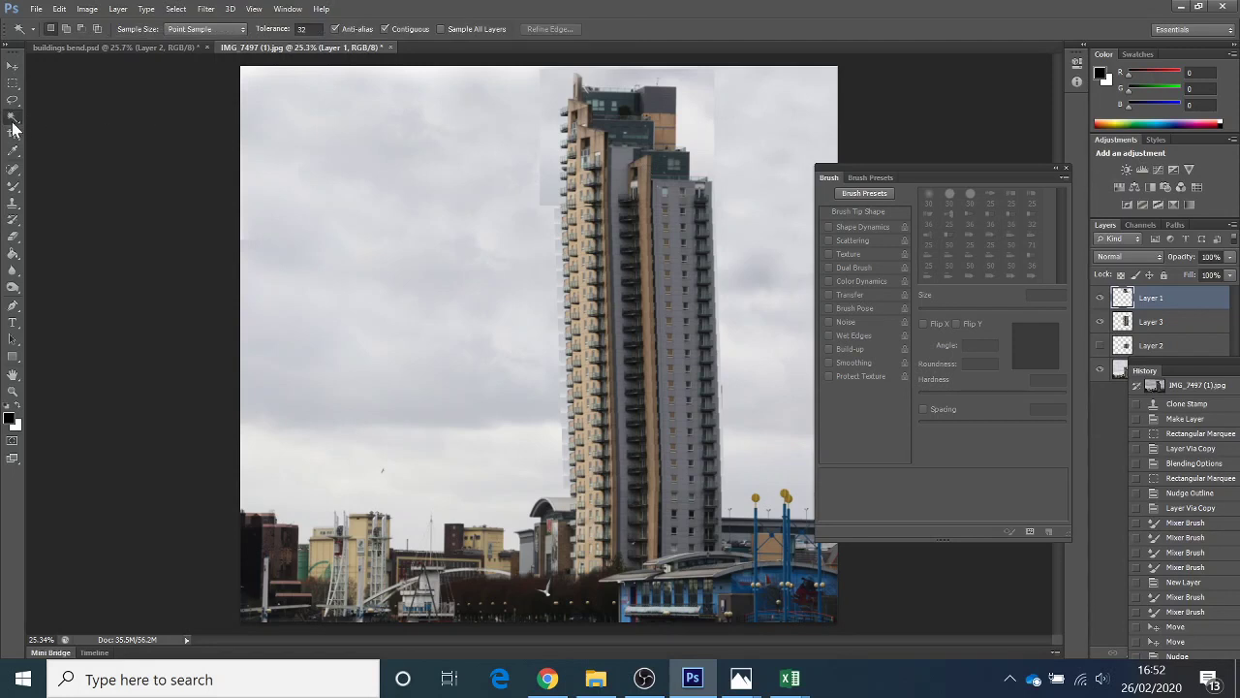
{"action": "left_click_drag", "start_coordinate": [13, 124], "coordinate": [60, 127]}
{"action": "left_click", "coordinate": [694, 101]}
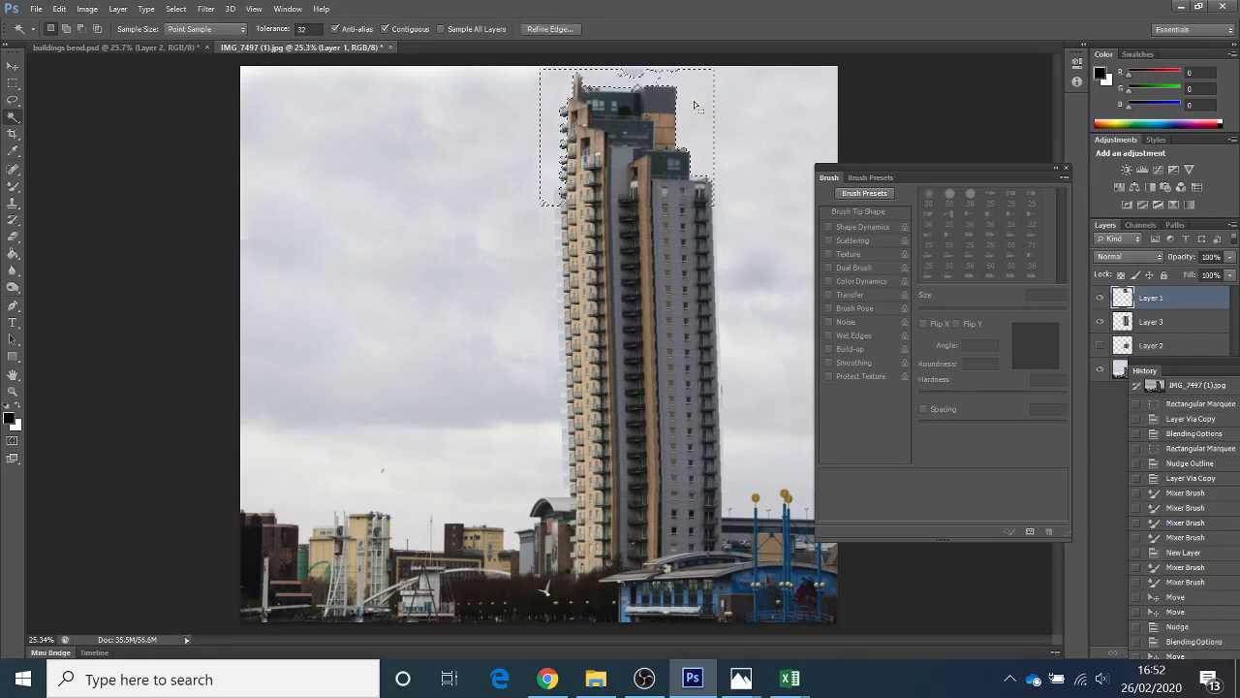
{"action": "key", "text": "ctrl+d"}
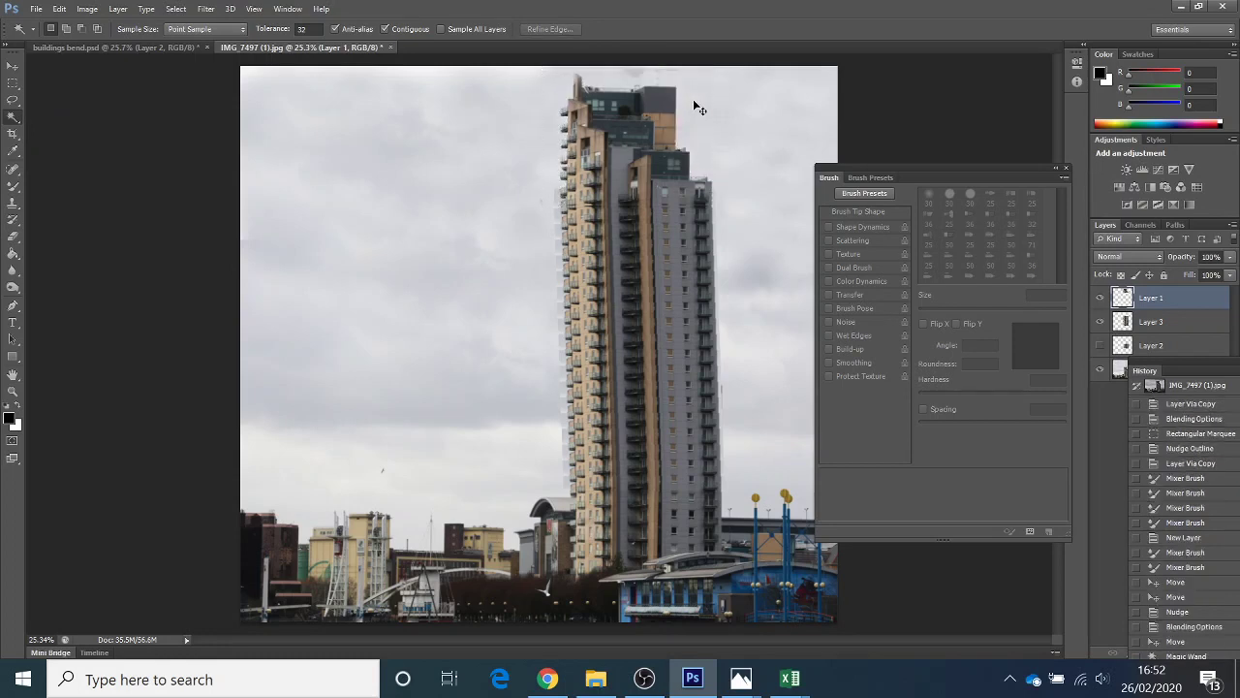
- Select Layers 1, 2 and 3 and convert them into a single smart object
{"action": "left_click", "coordinate": [1184, 346], "text": "shift"}
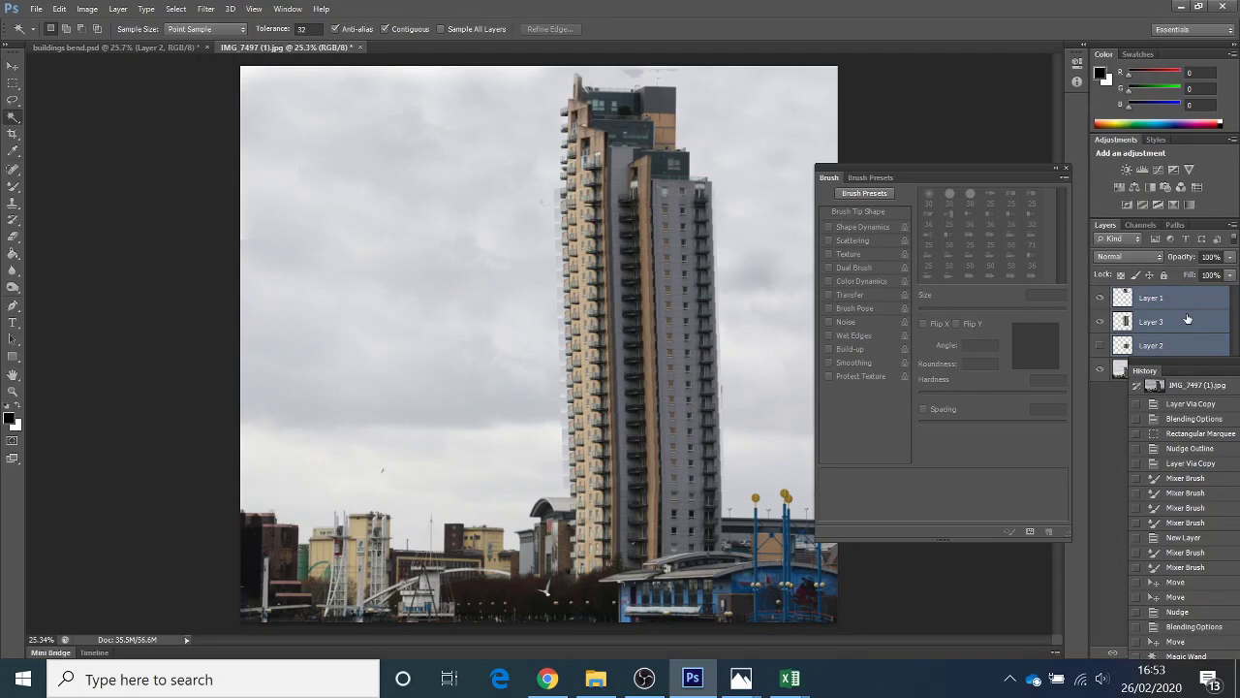
{"action": "right_click", "coordinate": [1188, 320]}
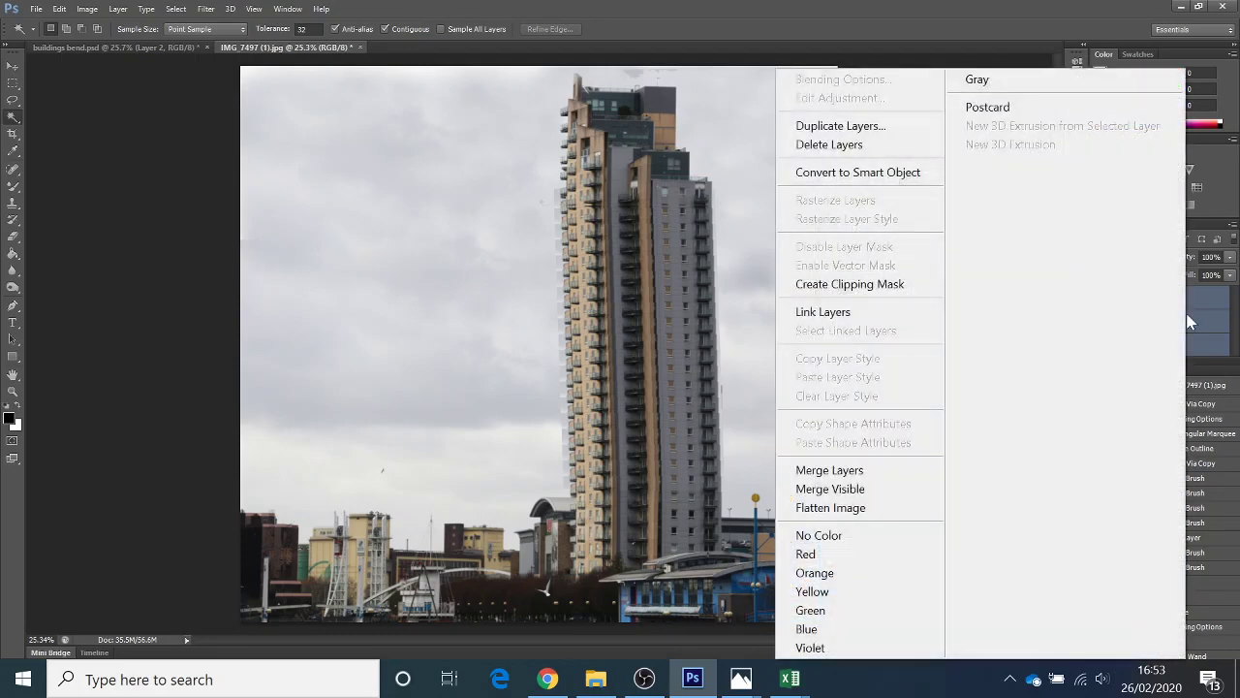
{"action": "left_click", "coordinate": [911, 181]}
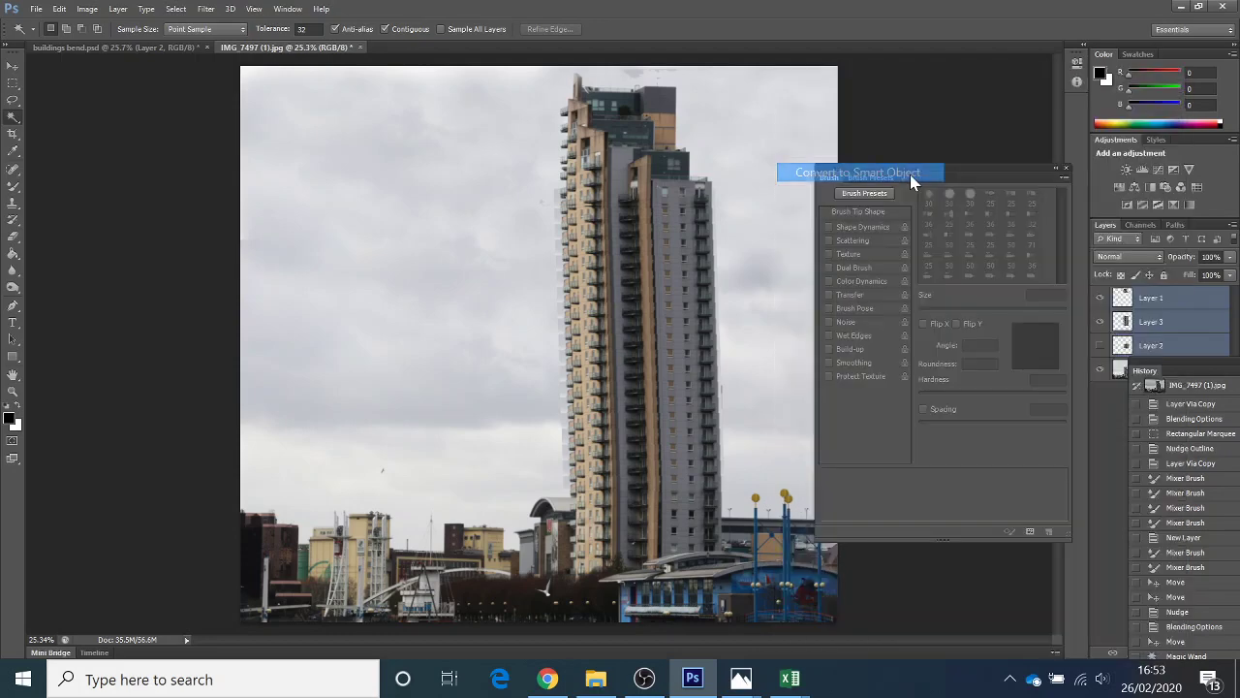
{"action": "double_click", "coordinate": [1188, 305]}
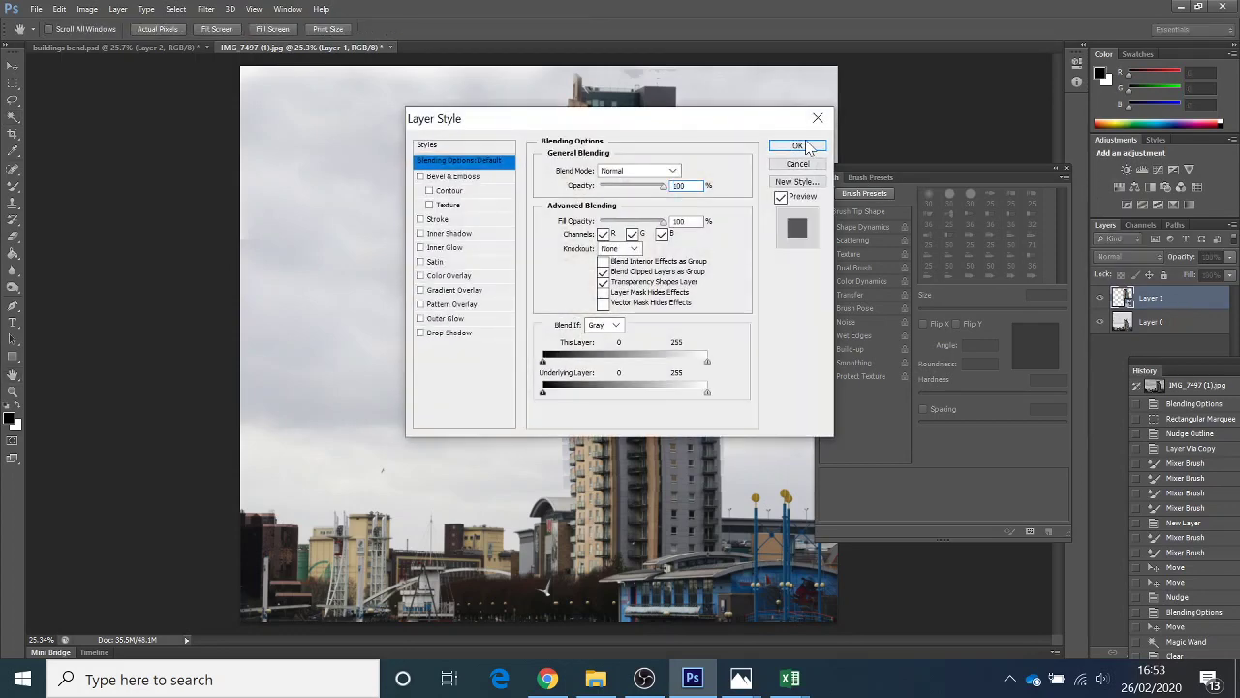
{"action": "left_click", "coordinate": [807, 145]}
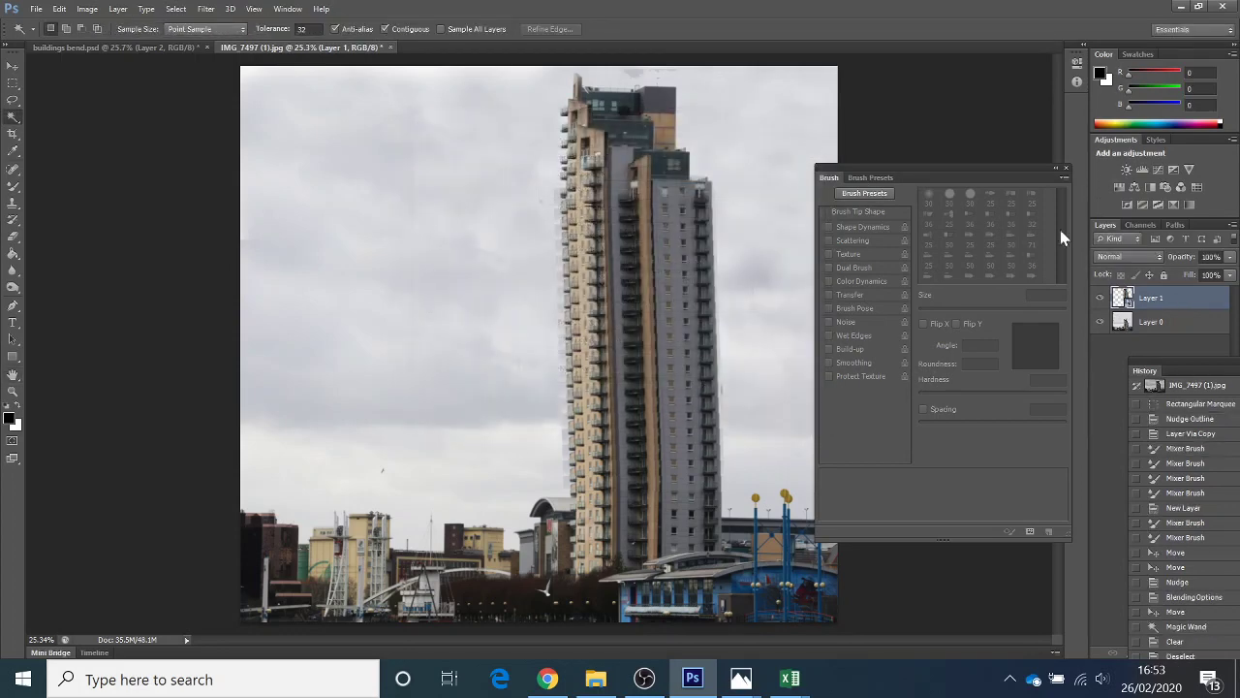
- Open the smart object's .psb contents to inspect them, then close it
{"action": "double_click", "coordinate": [1127, 303]}
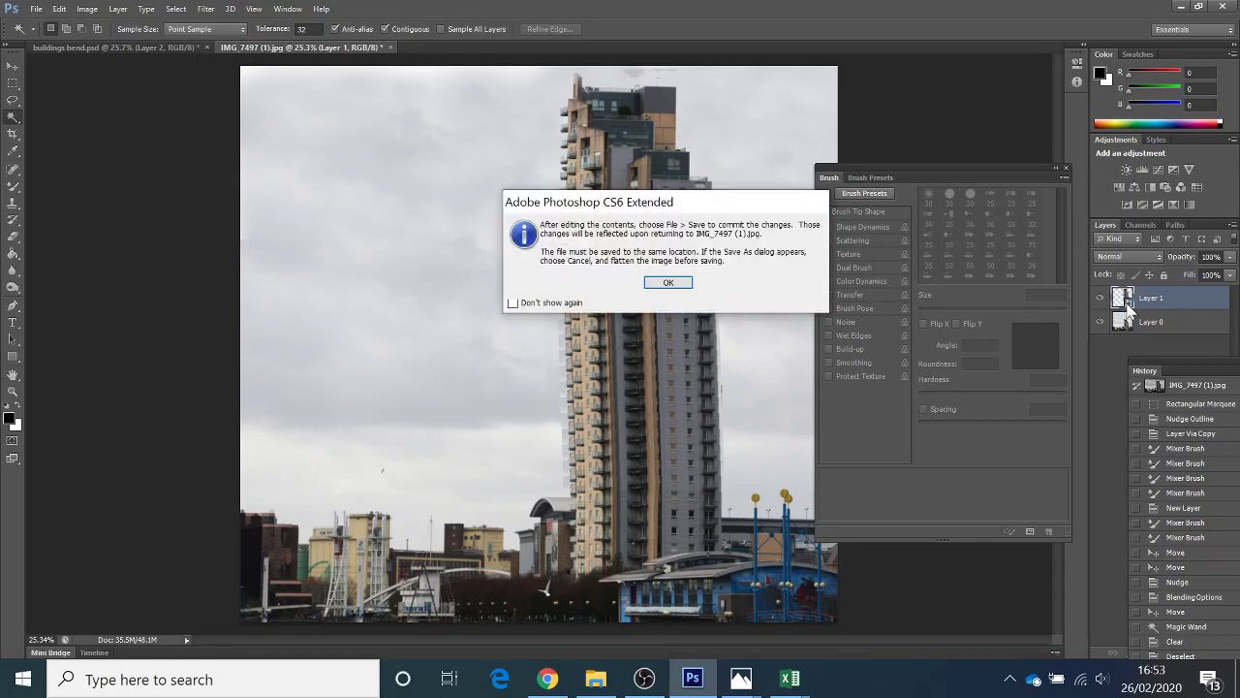
{"action": "left_click", "coordinate": [671, 283]}
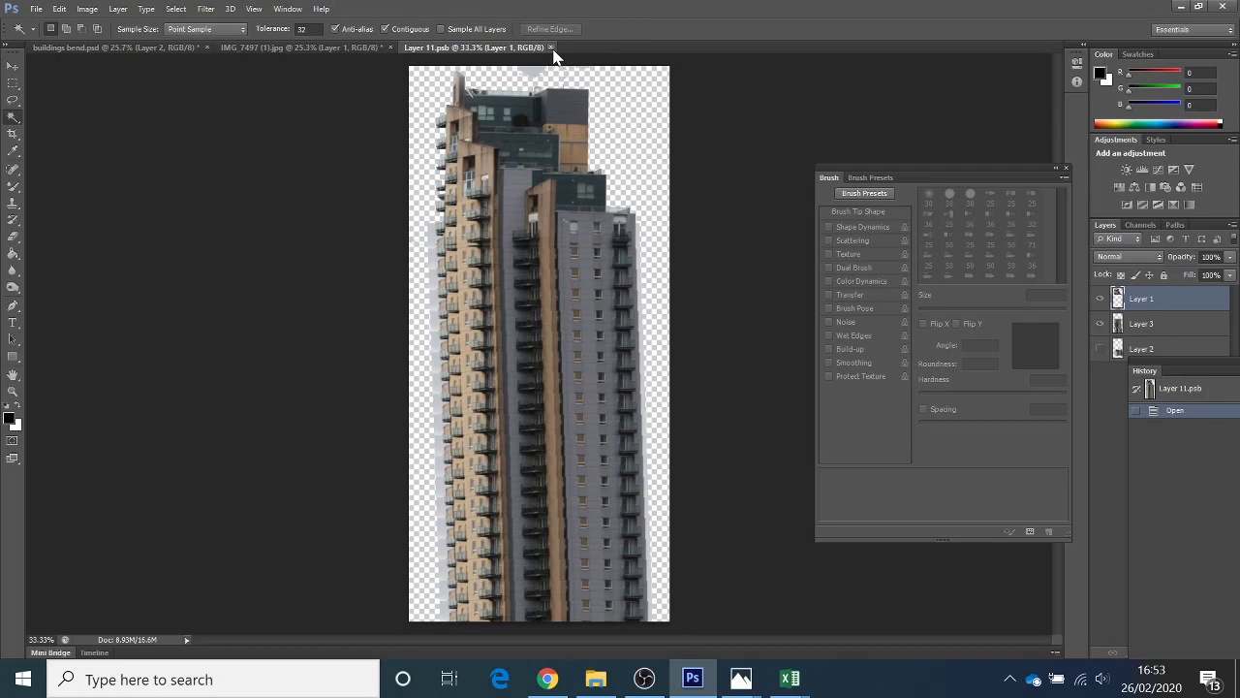
{"action": "left_click", "coordinate": [550, 48]}
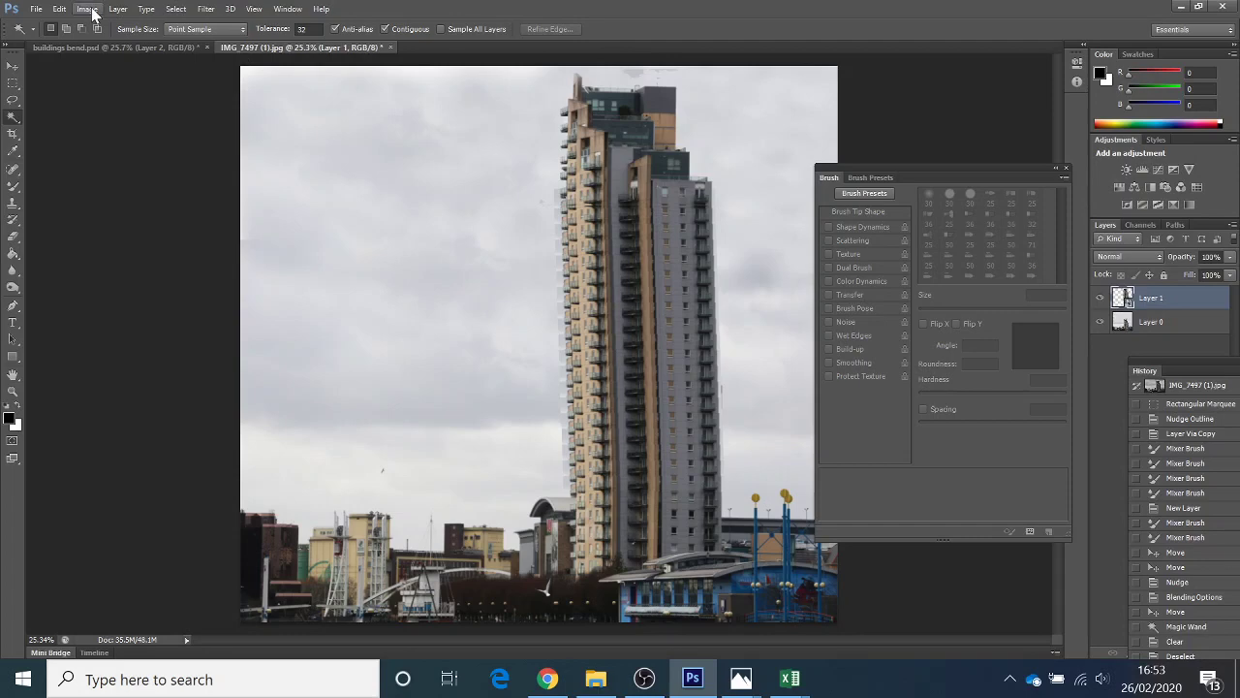
- Commit a Puppet Warp on the tower with Show Mesh off and Normal density, then restart Puppet Warp
{"action": "left_click", "coordinate": [61, 10]}
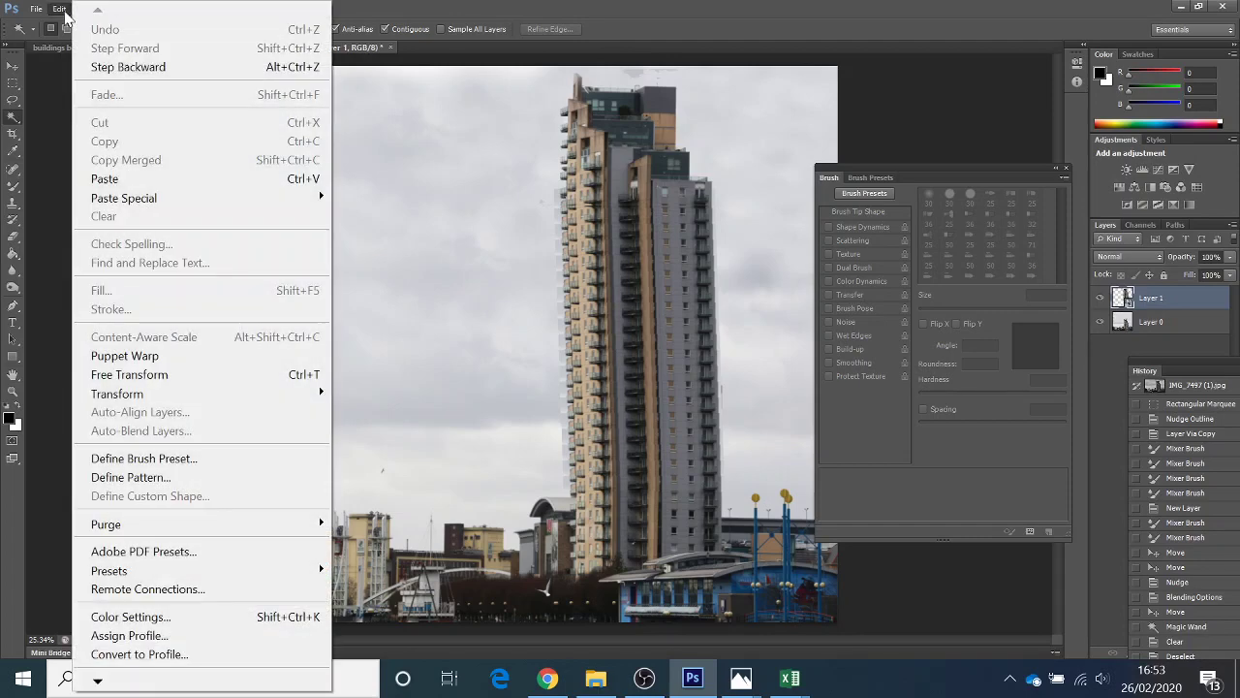
{"action": "left_click", "coordinate": [179, 358]}
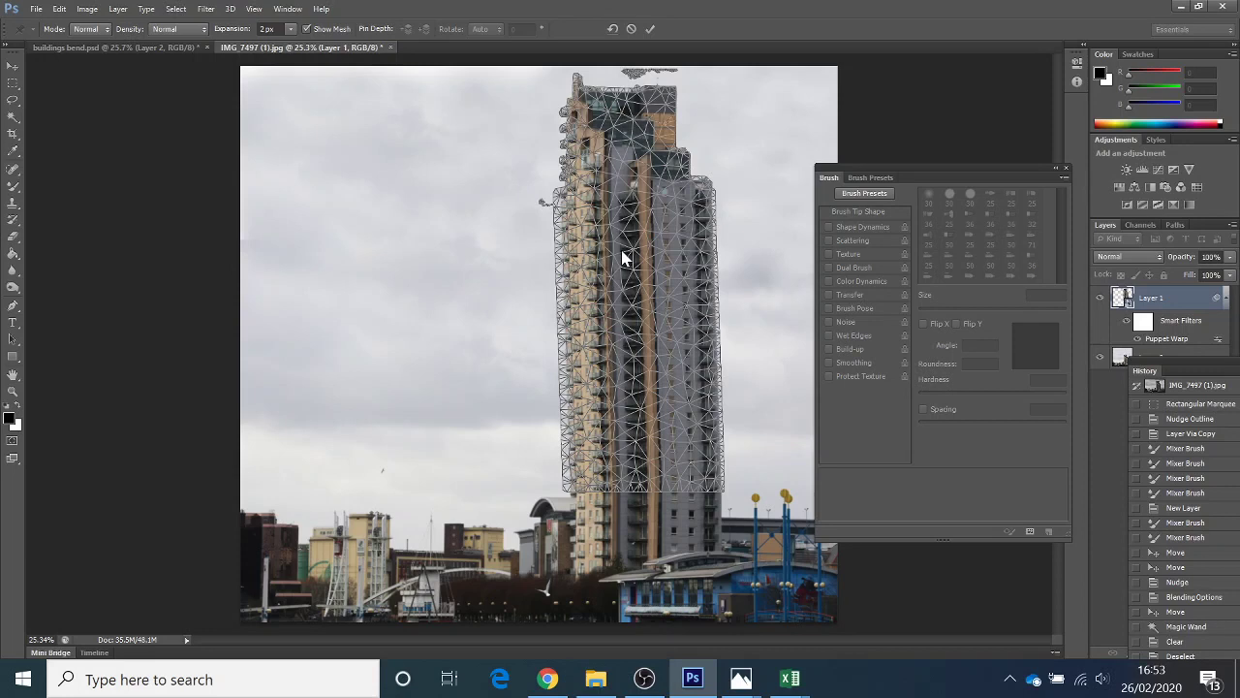
{"action": "left_click", "coordinate": [309, 29]}
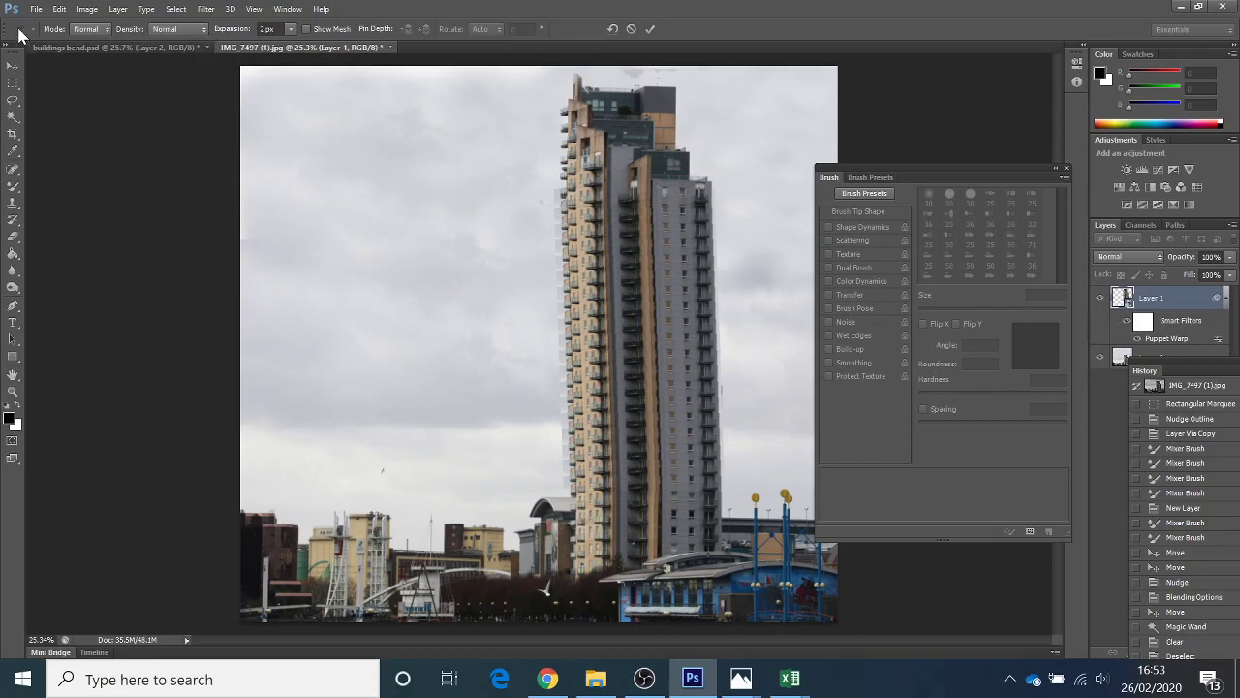
{"action": "left_click", "coordinate": [180, 29]}
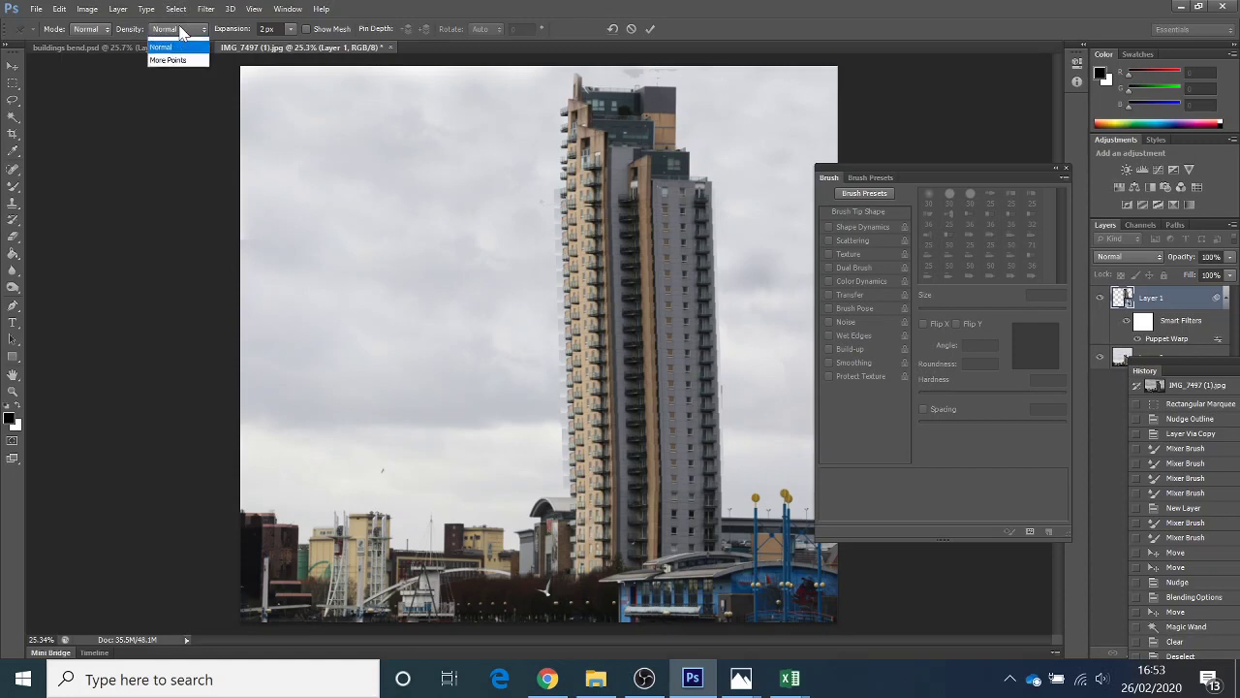
{"action": "left_click", "coordinate": [161, 56]}
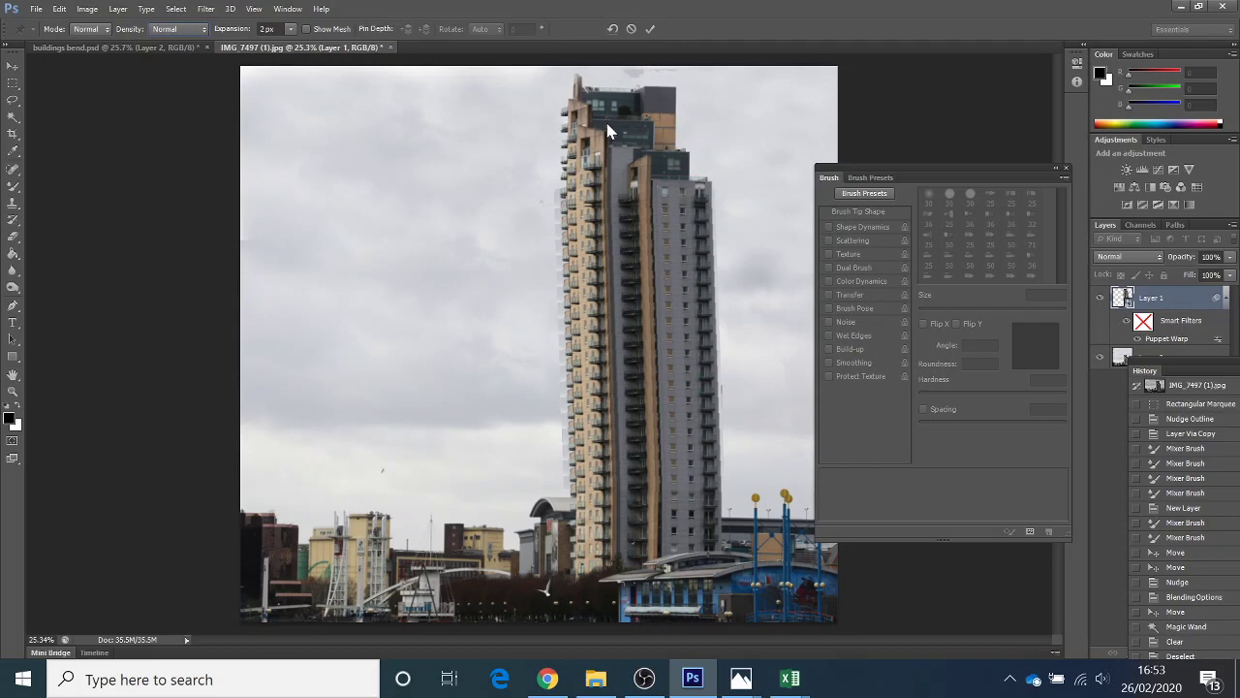
{"action": "left_click", "coordinate": [649, 29]}
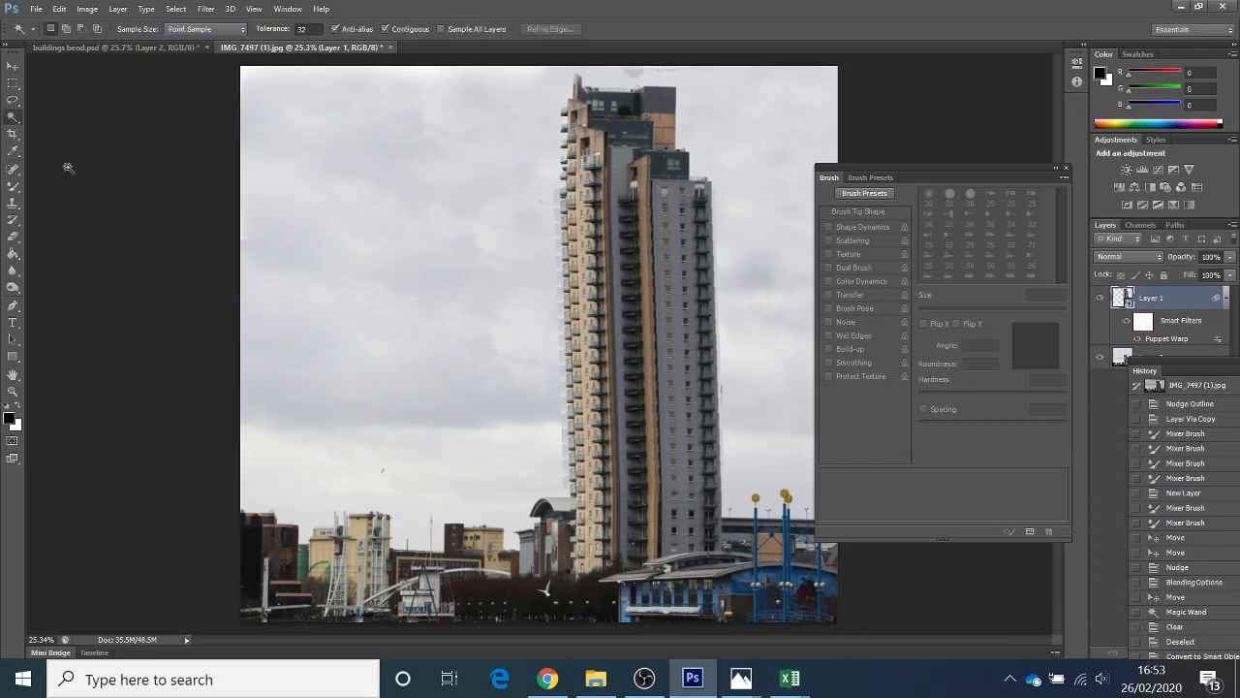
{"action": "left_click", "coordinate": [62, 8]}
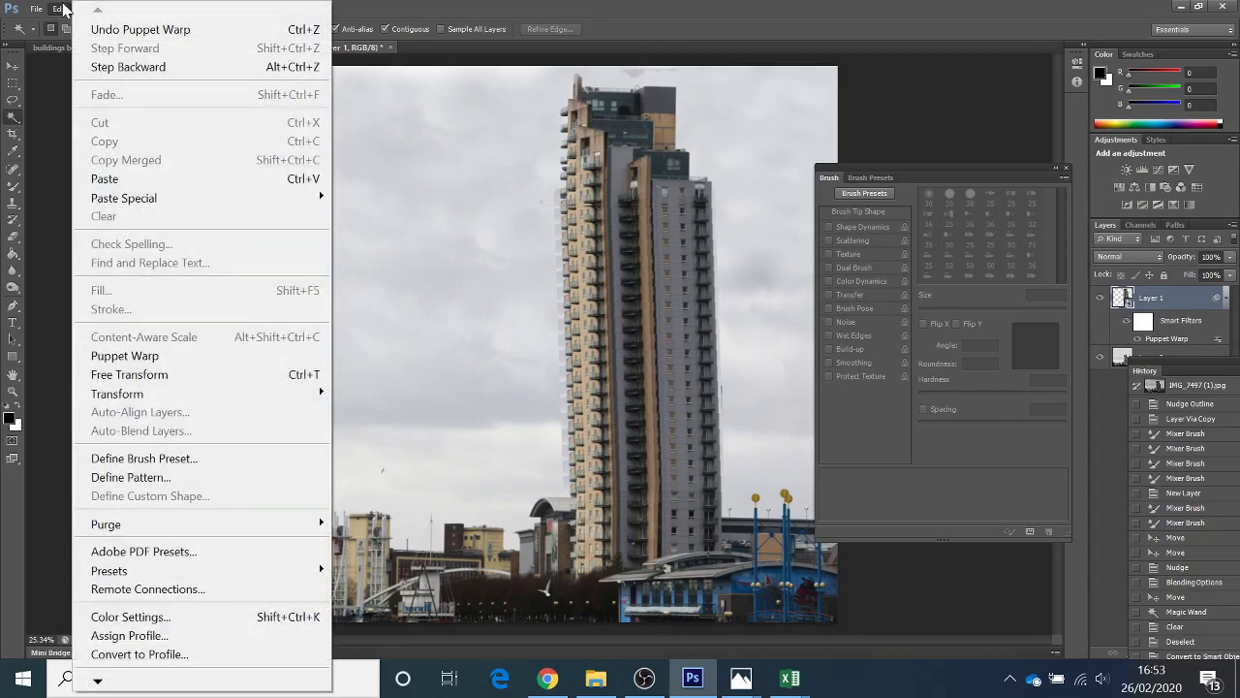
{"action": "left_click", "coordinate": [145, 355]}
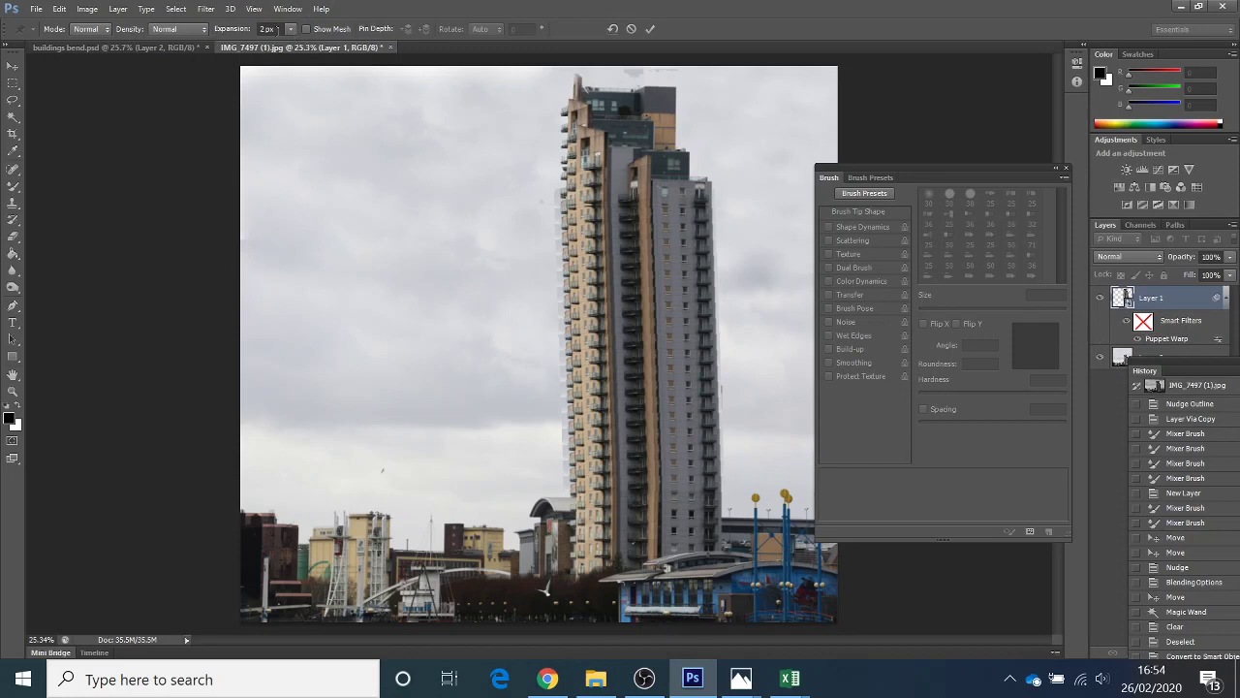
- Anchor the tower with a row of pins along its base, from right end to left end
{"action": "left_click", "coordinate": [684, 412]}
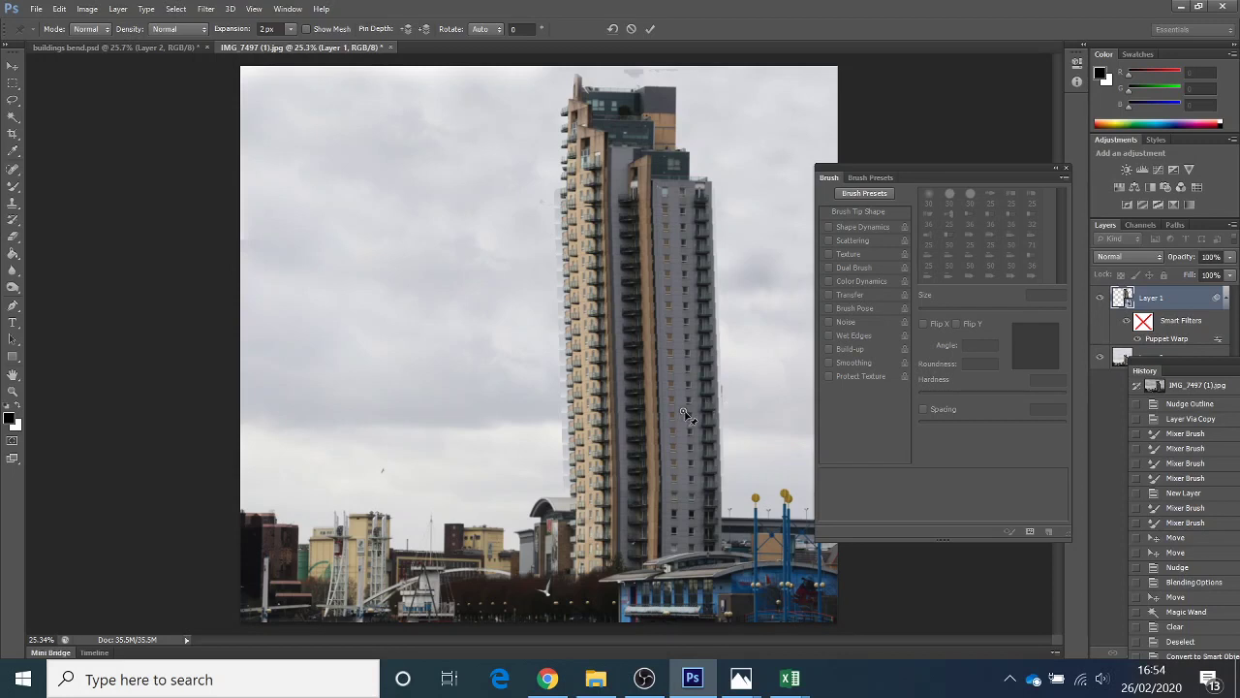
{"action": "left_click", "coordinate": [684, 413], "text": "alt"}
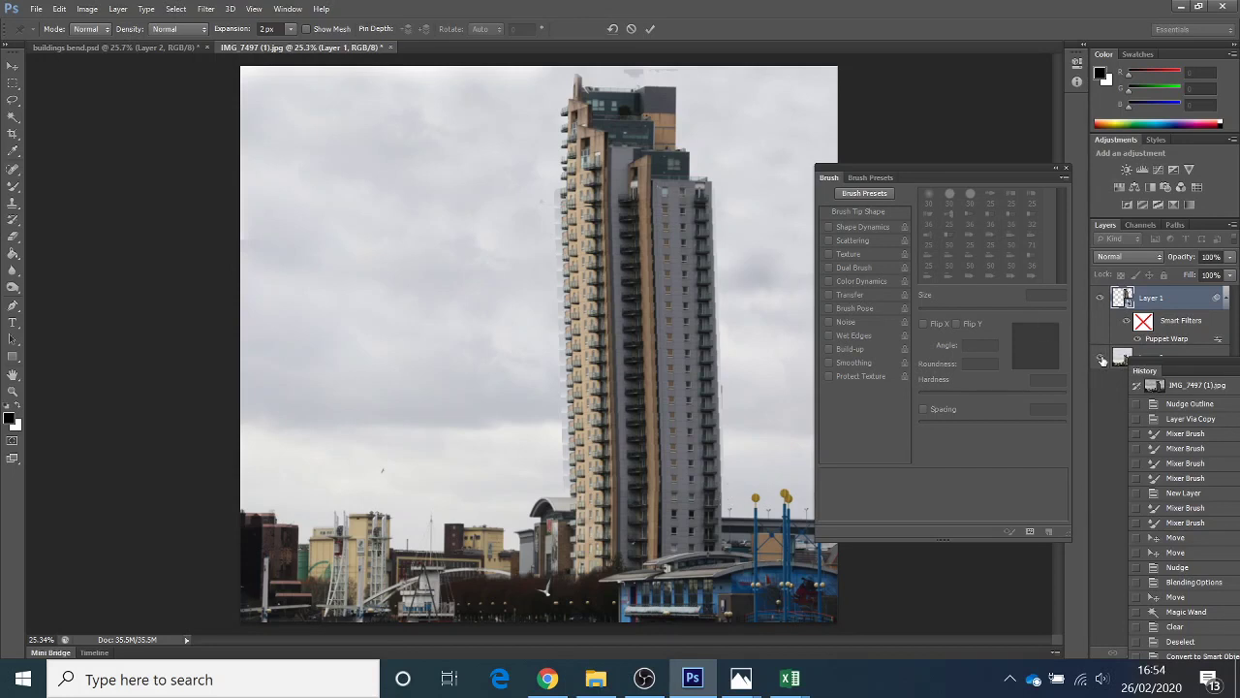
{"action": "left_click", "coordinate": [720, 487]}
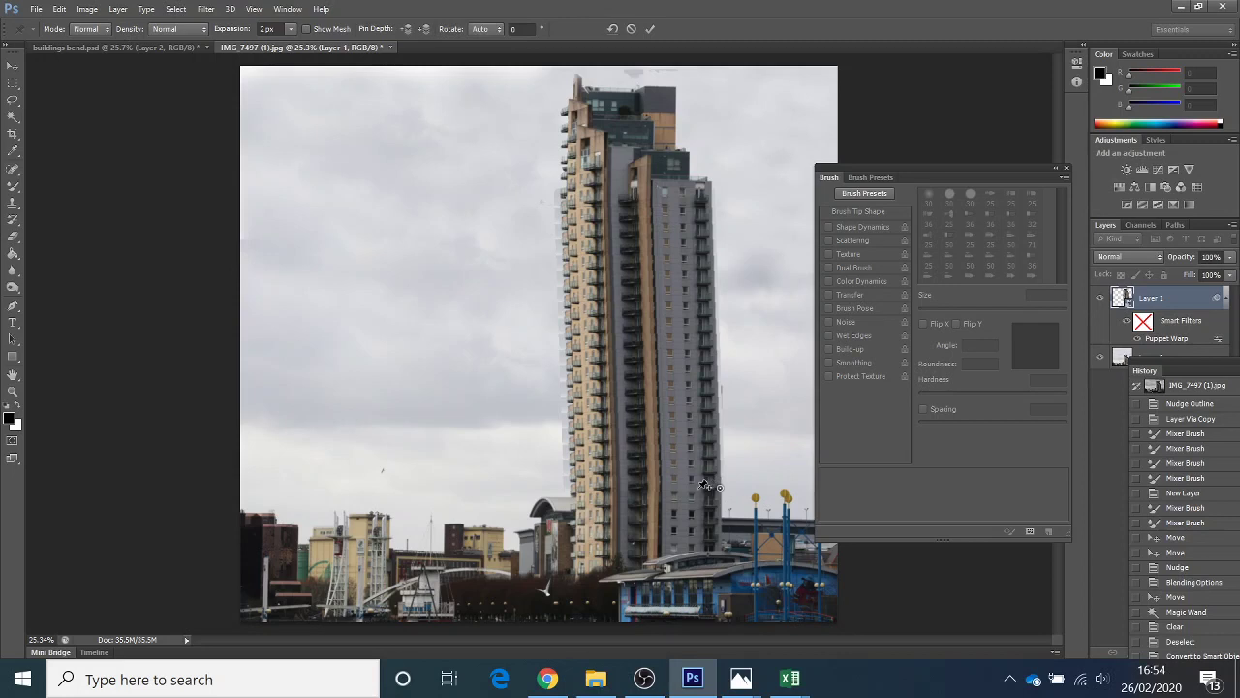
{"action": "left_click", "coordinate": [698, 487]}
{"action": "left_click", "coordinate": [678, 487]}
{"action": "left_click", "coordinate": [658, 487]}
{"action": "left_click", "coordinate": [633, 487]}
{"action": "left_click", "coordinate": [614, 489]}
{"action": "left_click", "coordinate": [593, 489]}
{"action": "left_click", "coordinate": [573, 488]}
{"action": "left_click", "coordinate": [640, 269]}
{"action": "left_click", "coordinate": [576, 488]}
- Pin the tower's roof, drag it far left into a curve, and apply the warp
{"action": "left_click", "coordinate": [578, 74]}
{"action": "left_click", "coordinate": [579, 74], "text": "alt"}
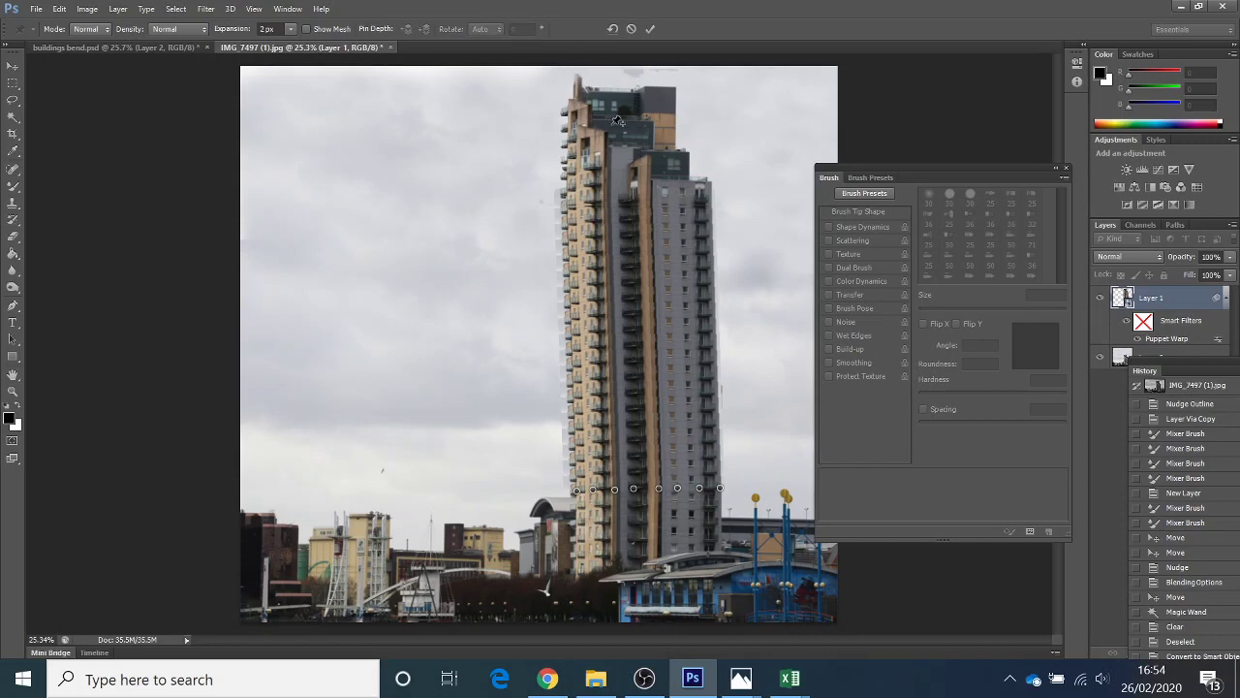
{"action": "left_click", "coordinate": [625, 118]}
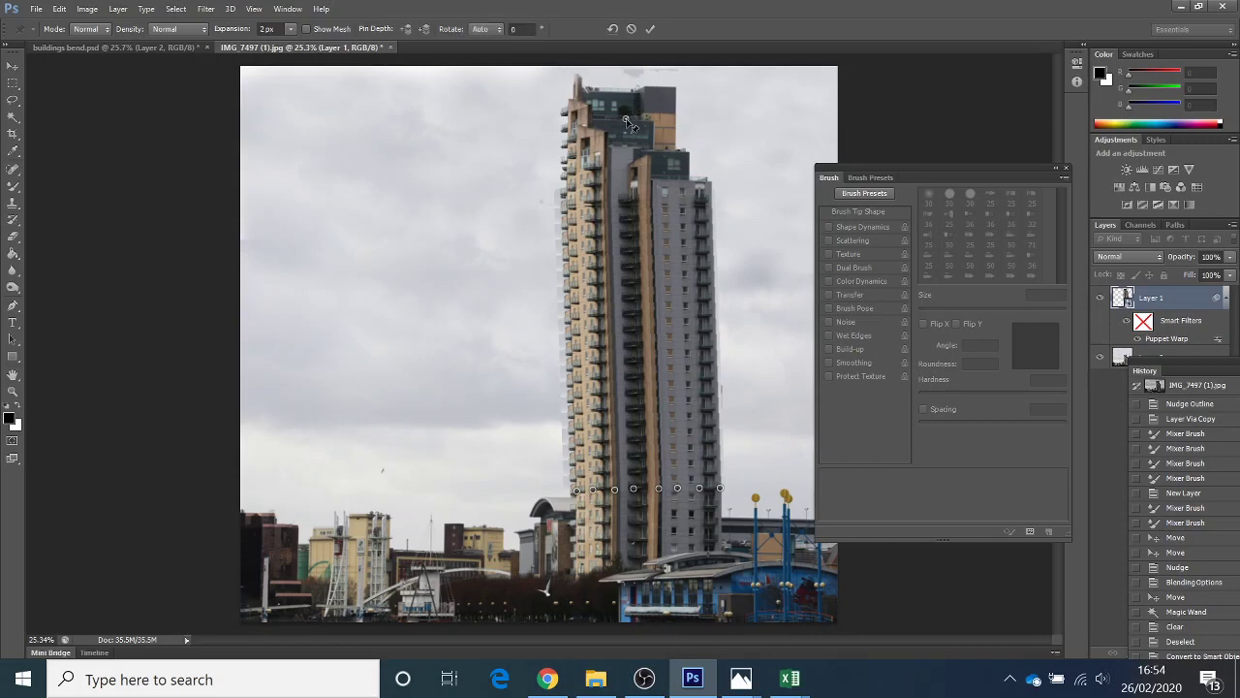
{"action": "left_click_drag", "start_coordinate": [627, 121], "coordinate": [433, 153]}
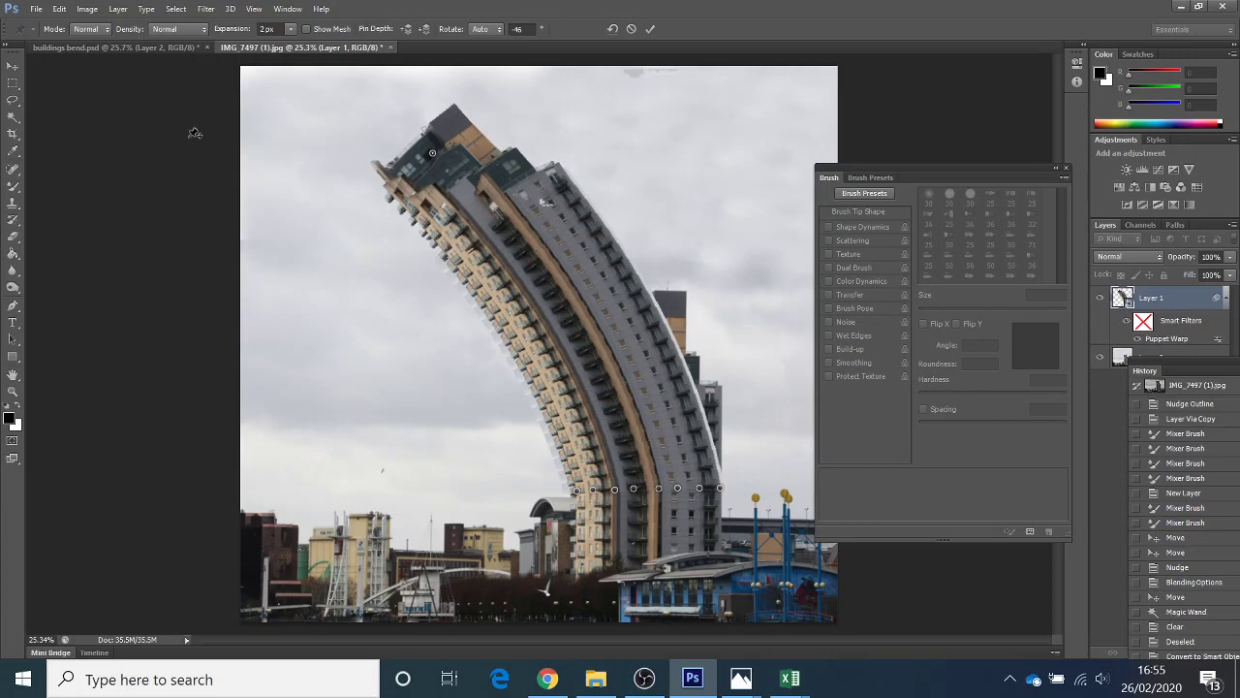
{"action": "left_click", "coordinate": [22, 70]}
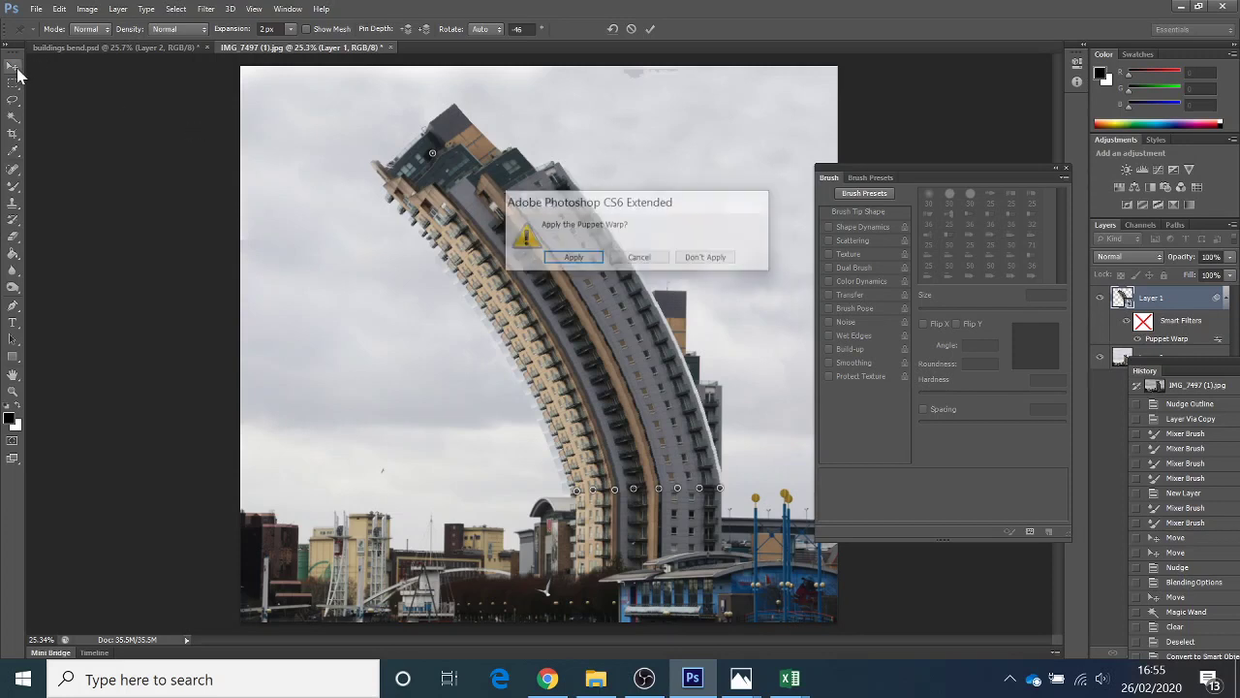
{"action": "left_click", "coordinate": [566, 253]}
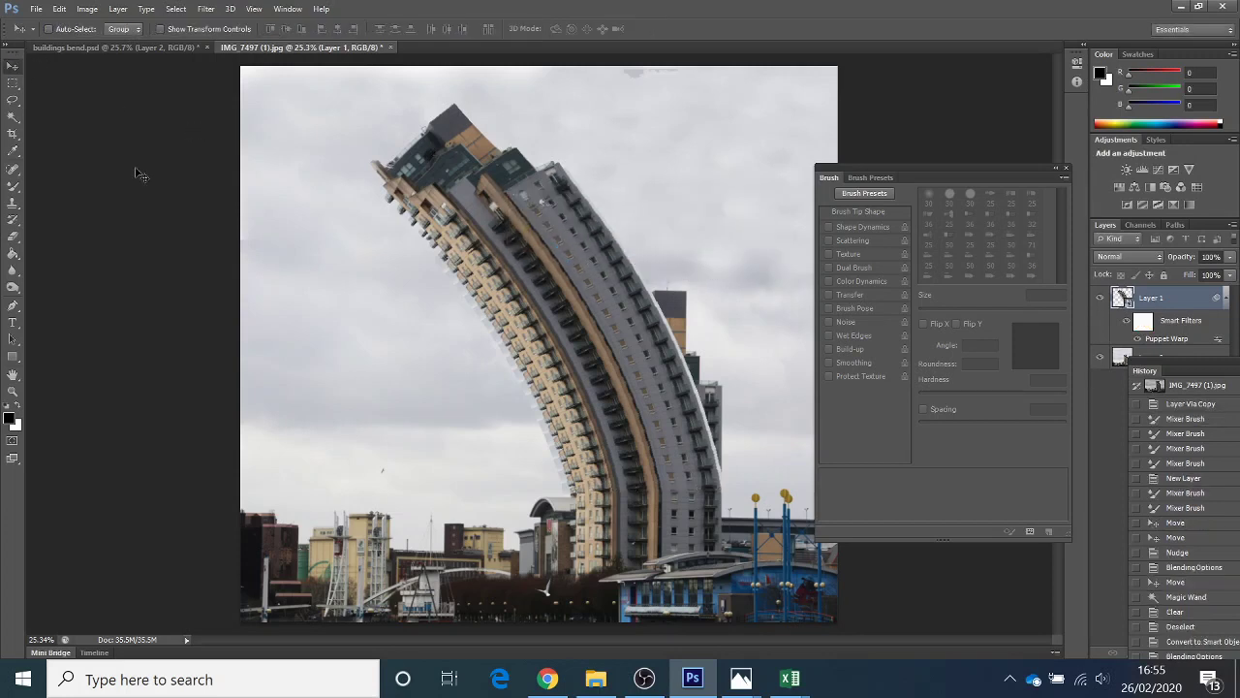
- On Layer 0, clone-stamp sampled sky with a 250 px brush over the leftover original tower pieces
{"action": "left_click", "coordinate": [13, 203]}
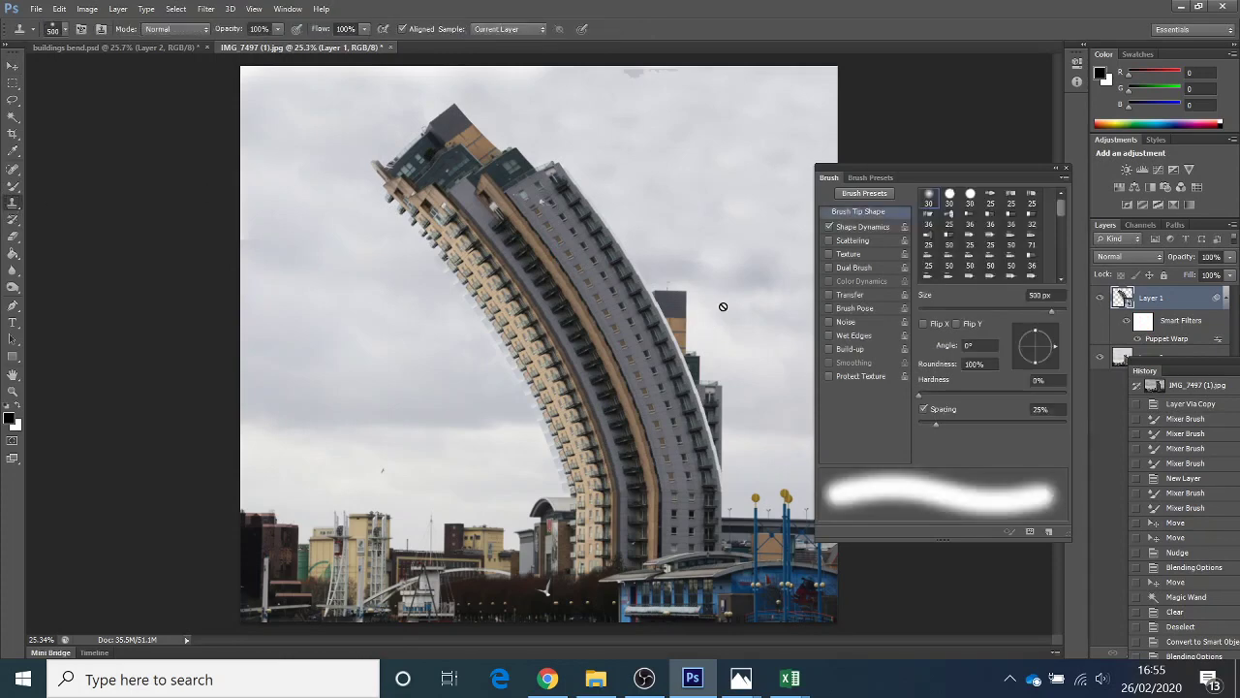
{"action": "left_click", "coordinate": [1193, 357]}
{"action": "double_click", "coordinate": [1194, 357]}
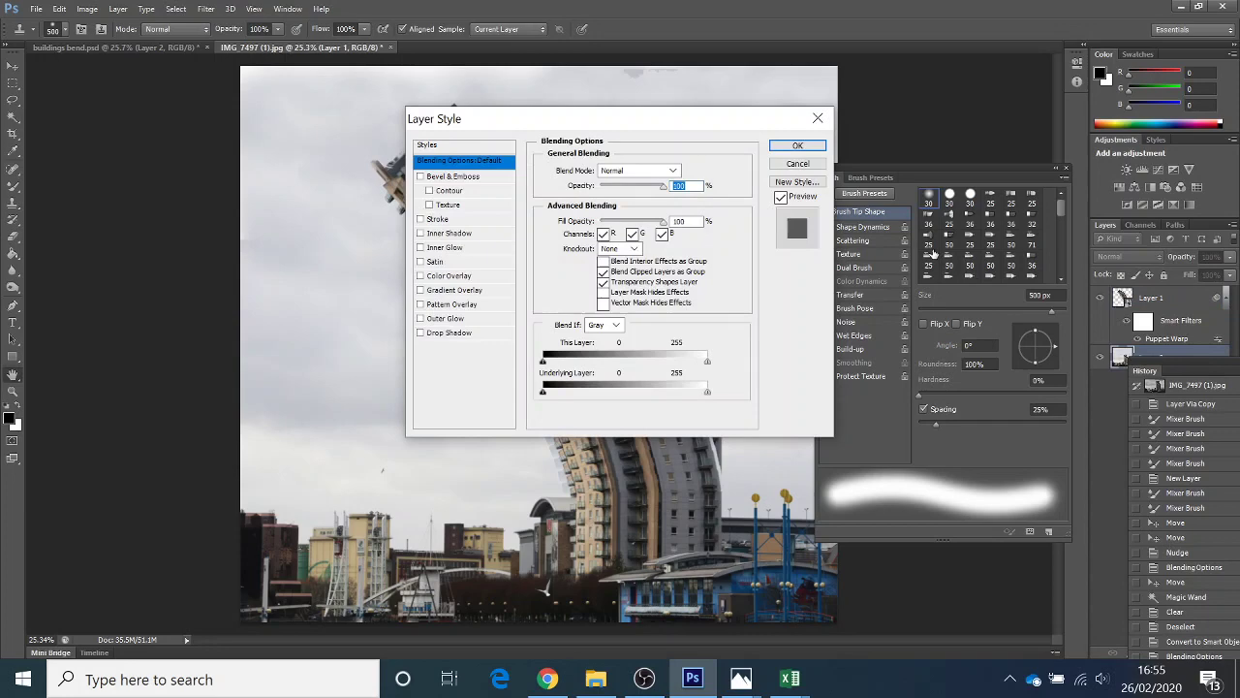
{"action": "key", "text": "Return"}
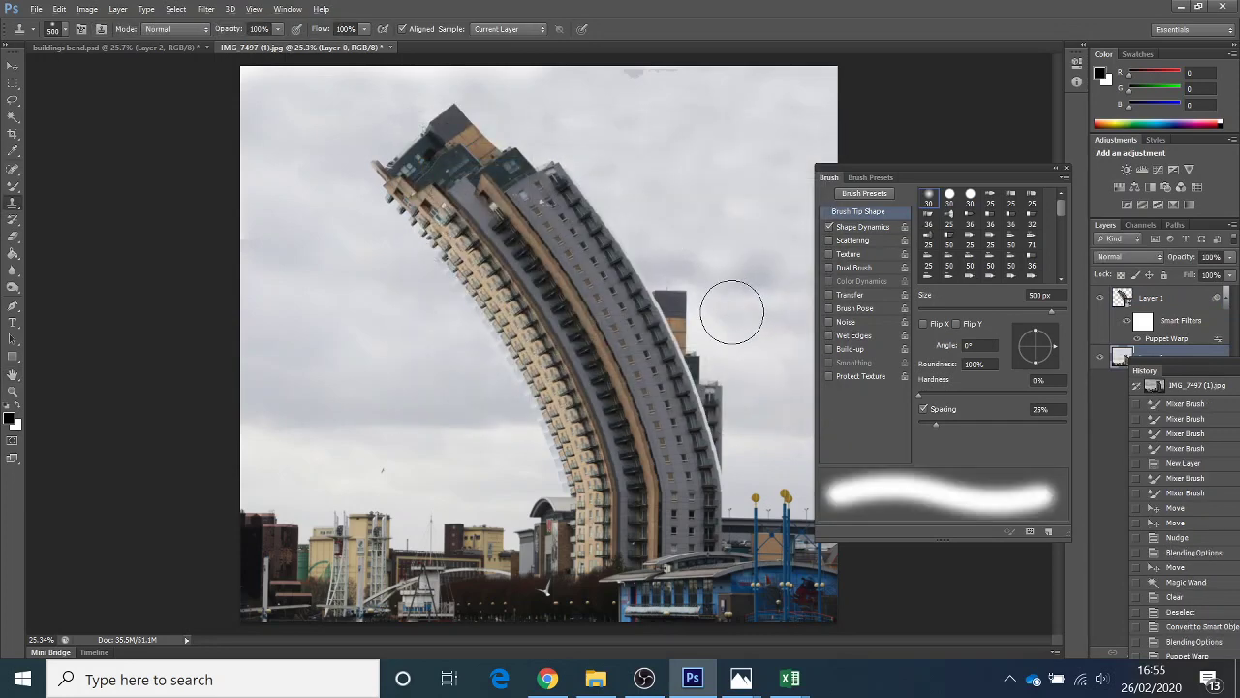
{"action": "left_click", "coordinate": [730, 317], "text": "alt"}
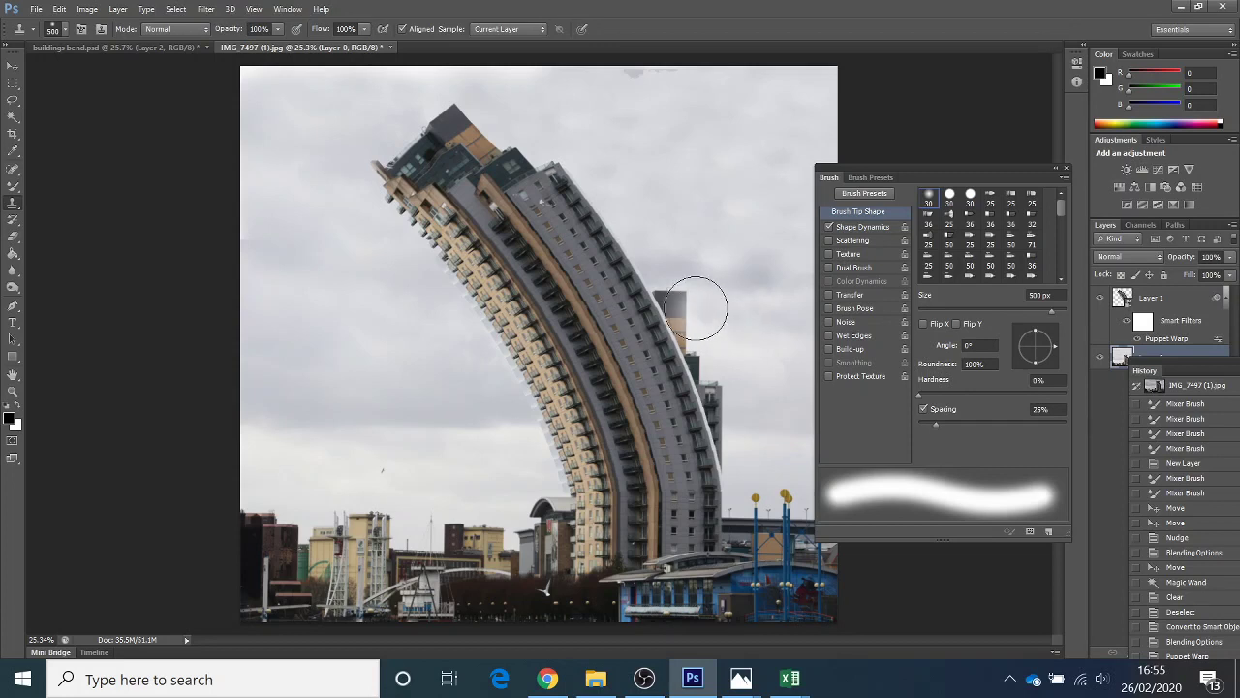
{"action": "key", "text": "bracketleft"}
{"action": "key", "text": "bracketleft"}
{"action": "key", "text": "bracketleft"}
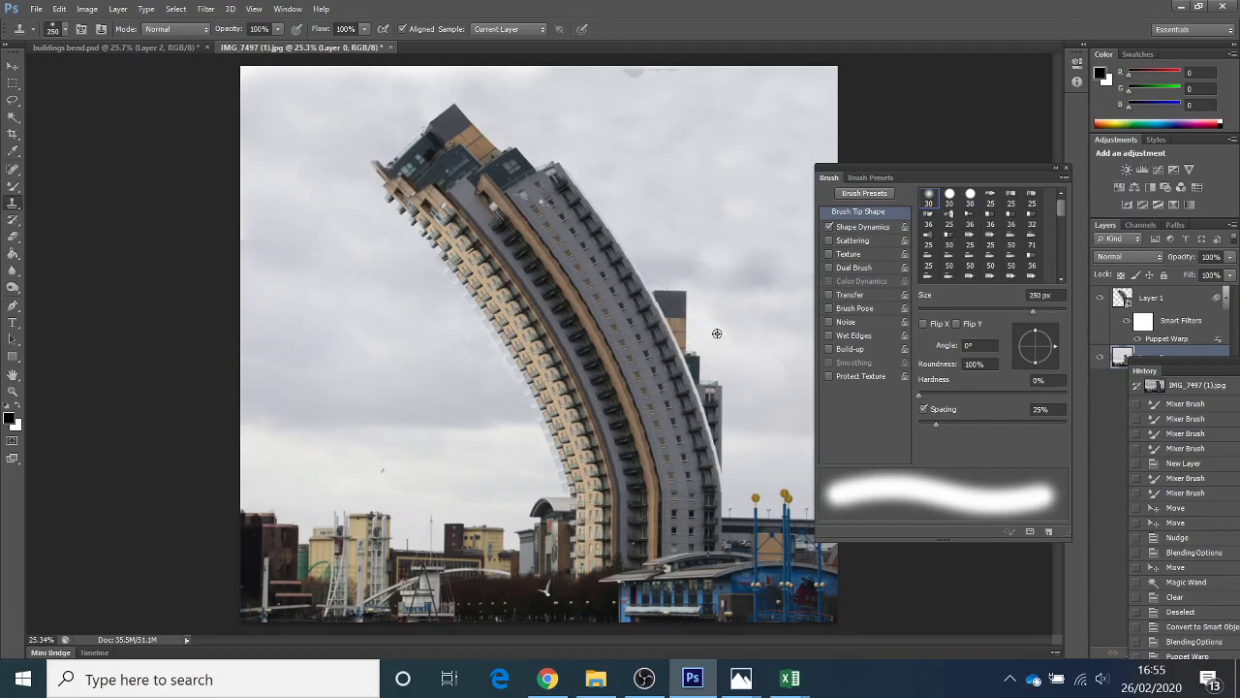
{"action": "mouse_move", "coordinate": [694, 280]}
{"action": "left_mouse_down"}
{"action": "mouse_move", "coordinate": [682, 296]}
{"action": "mouse_move", "coordinate": [692, 310]}
{"action": "mouse_move", "coordinate": [670, 285]}
{"action": "mouse_move", "coordinate": [708, 343]}
{"action": "left_mouse_up"}
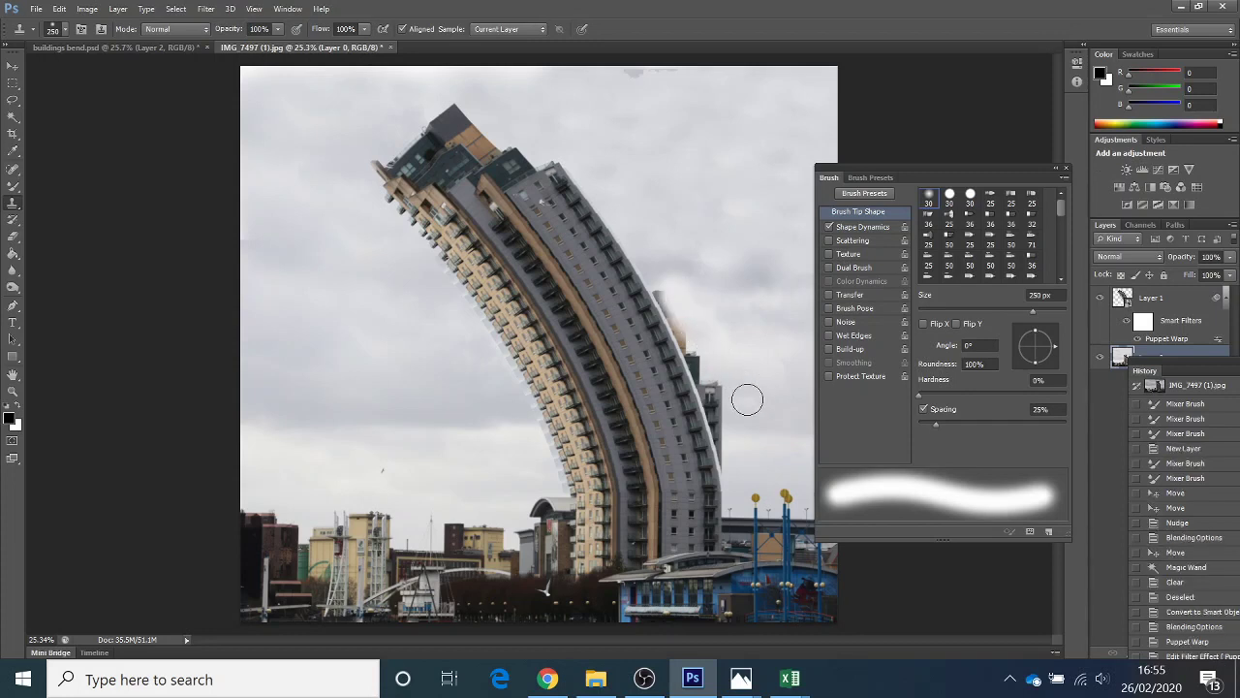
{"action": "mouse_move", "coordinate": [745, 408]}
{"action": "left_mouse_down"}
{"action": "mouse_move", "coordinate": [718, 381]}
{"action": "mouse_move", "coordinate": [731, 443]}
{"action": "mouse_move", "coordinate": [712, 370]}
{"action": "mouse_move", "coordinate": [723, 359]}
{"action": "mouse_move", "coordinate": [697, 343]}
{"action": "mouse_move", "coordinate": [668, 281]}
{"action": "mouse_move", "coordinate": [731, 449]}
{"action": "left_mouse_up"}
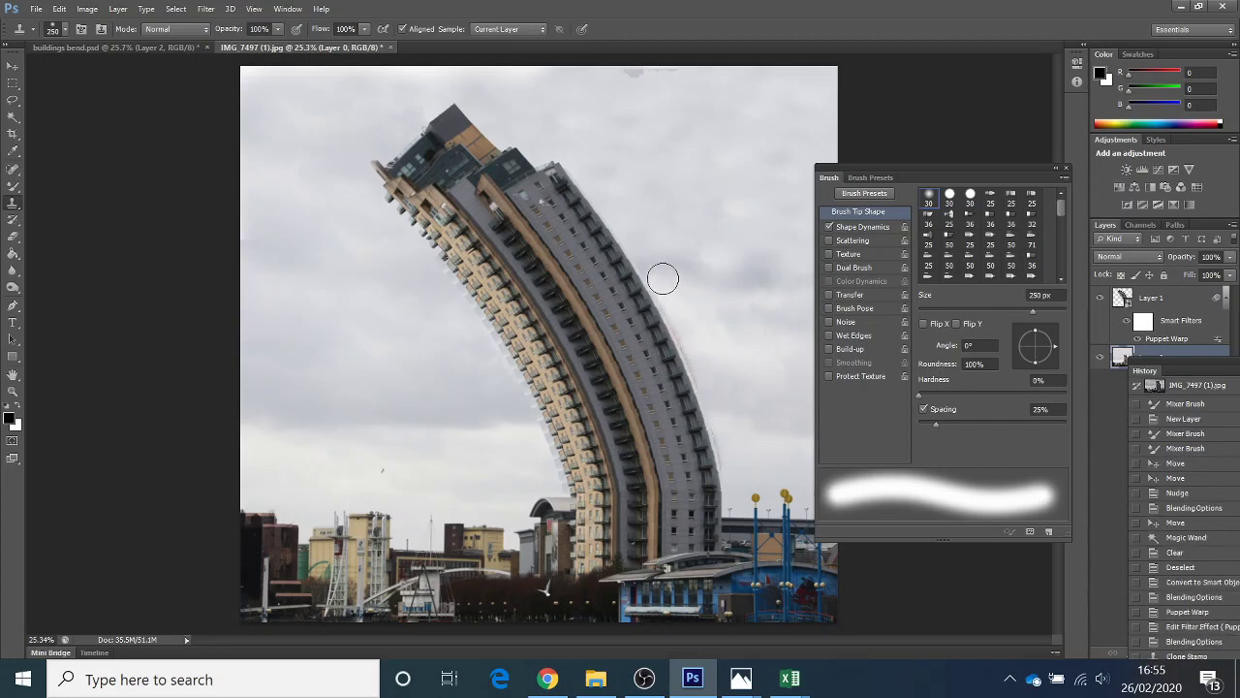
{"action": "left_click_drag", "start_coordinate": [662, 277], "coordinate": [668, 284]}
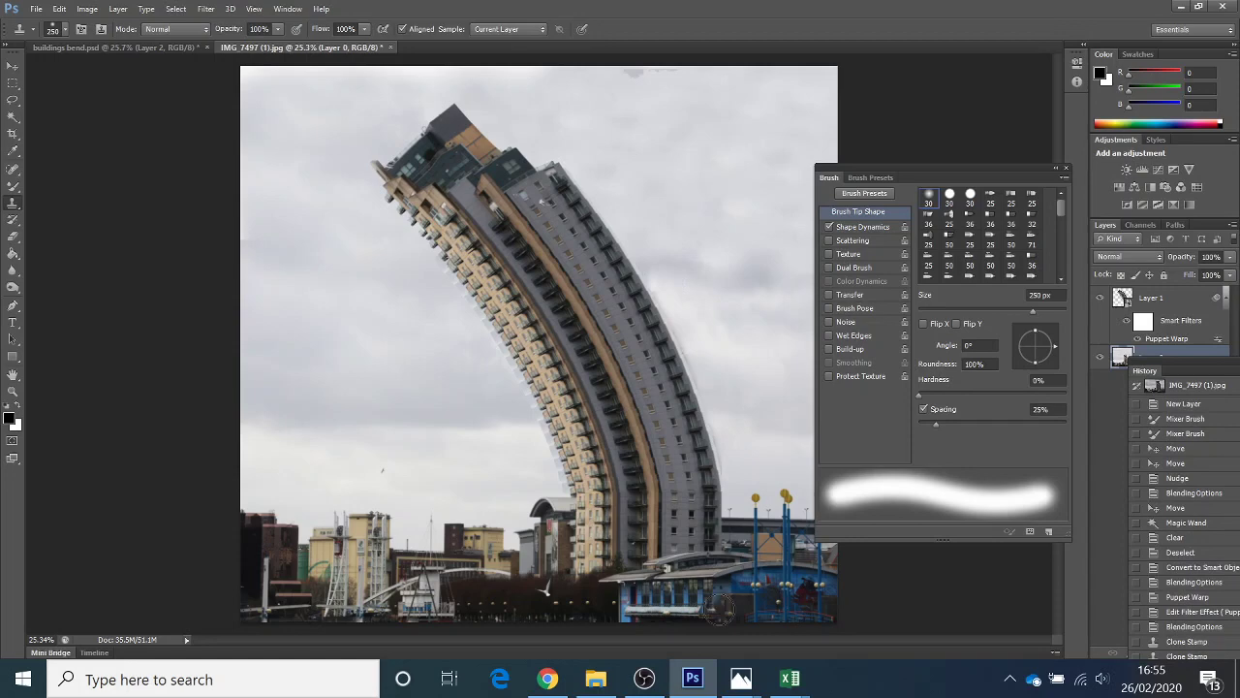